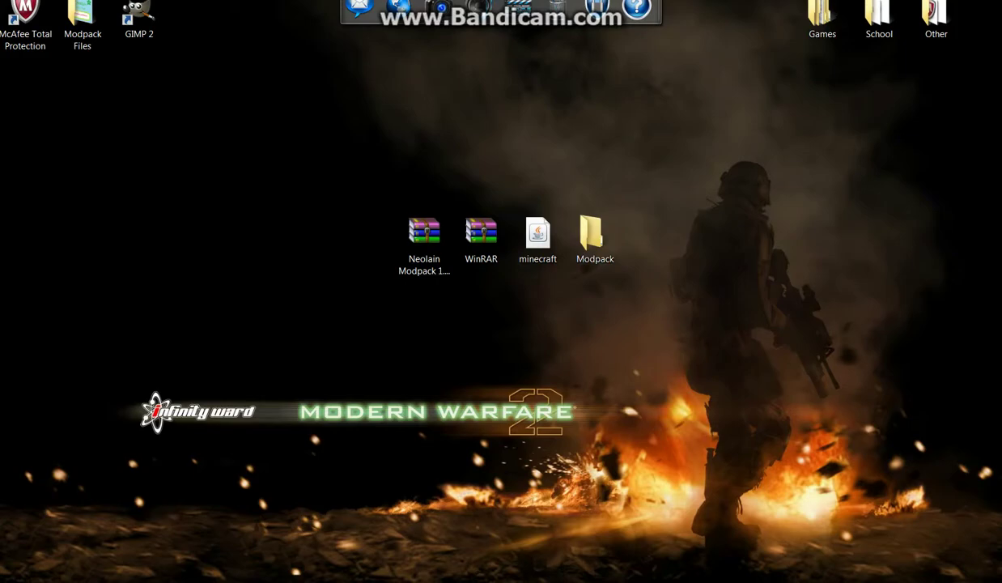
Step: Open the Neolain Modpack 1.0.0 (ver. 1.1) archive, dismiss the license notice to view its contents, and close the archive
{"action": "left_click", "coordinate": [424, 239]}
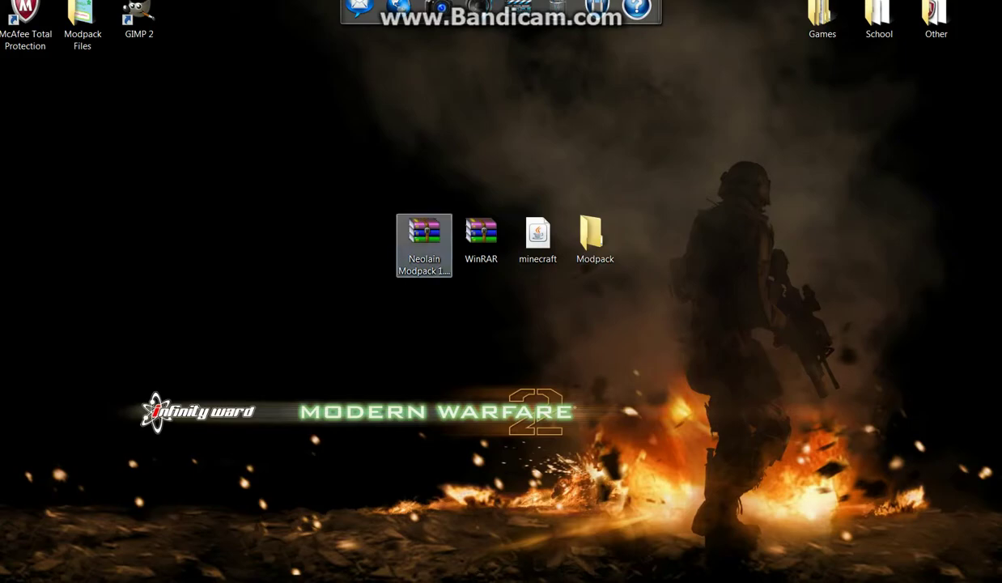
{"action": "left_click", "coordinate": [425, 238]}
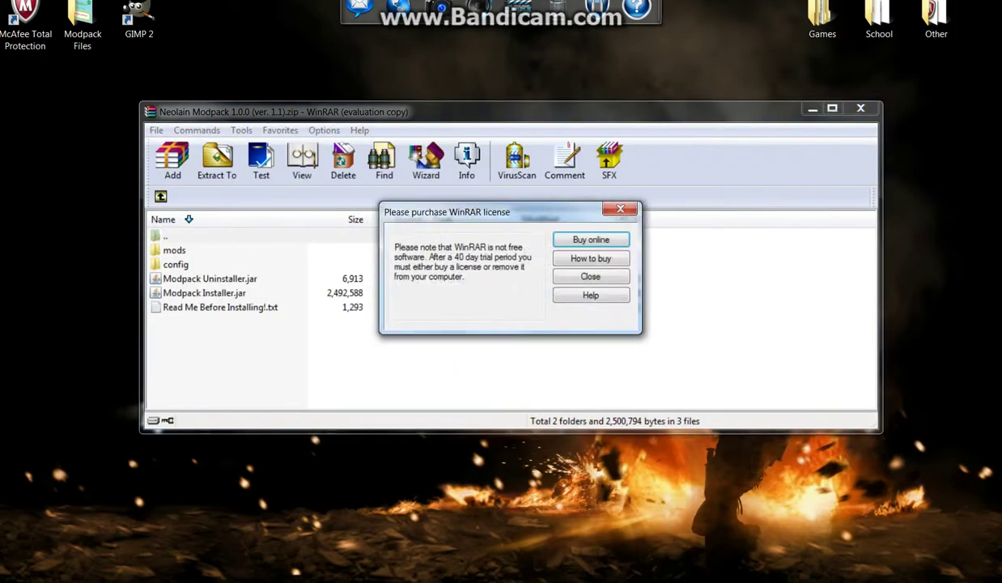
{"action": "left_click", "coordinate": [620, 211]}
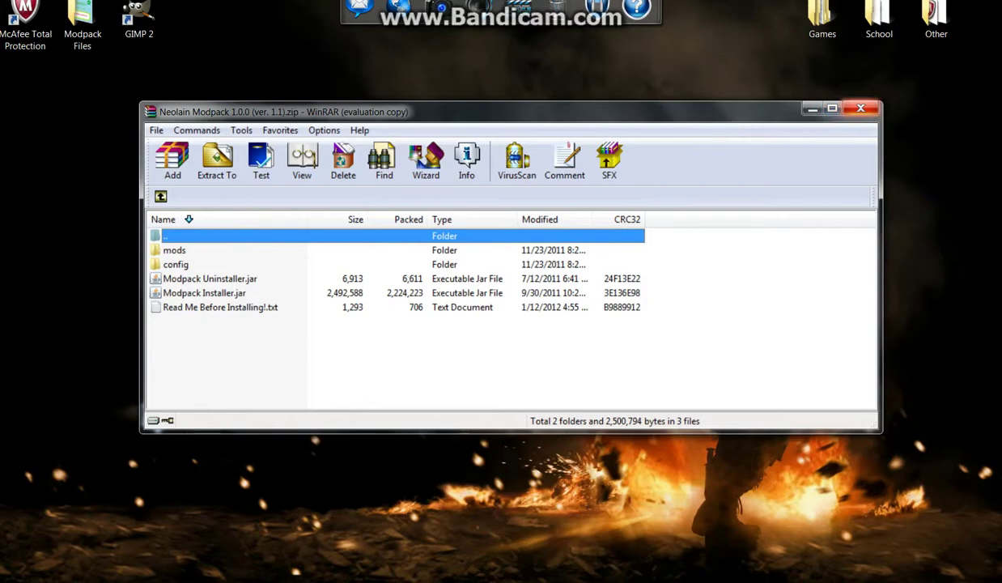
{"action": "left_click", "coordinate": [860, 108]}
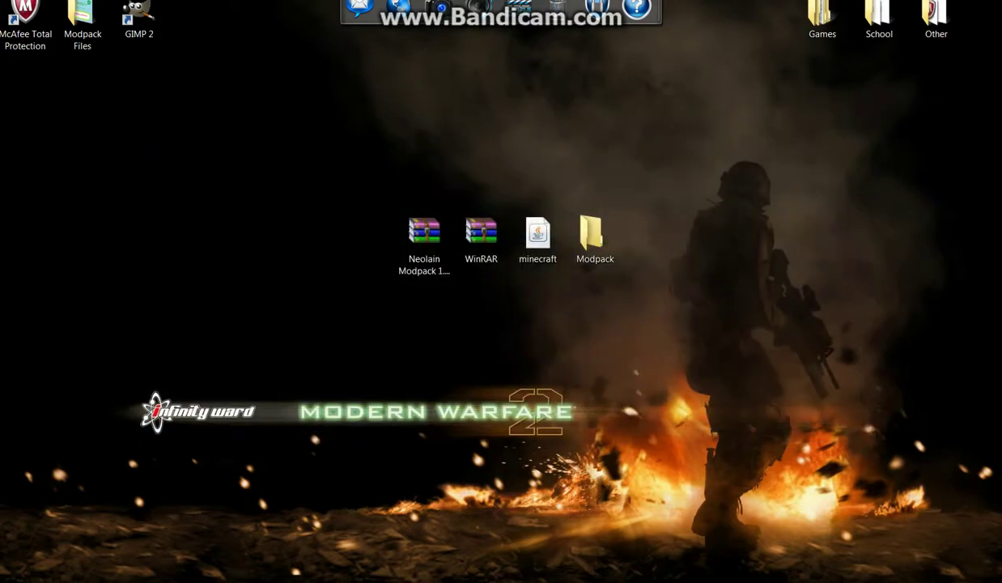
Step: Bring up the neolain.com page in the browser, then minimize the browser window
{"action": "left_click", "coordinate": [102, 581]}
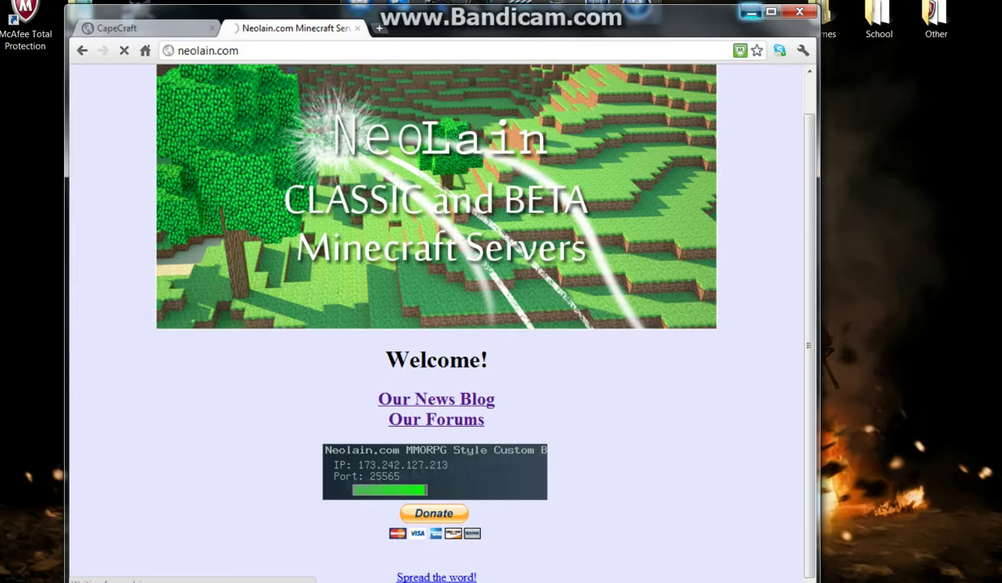
{"action": "left_click", "coordinate": [751, 11]}
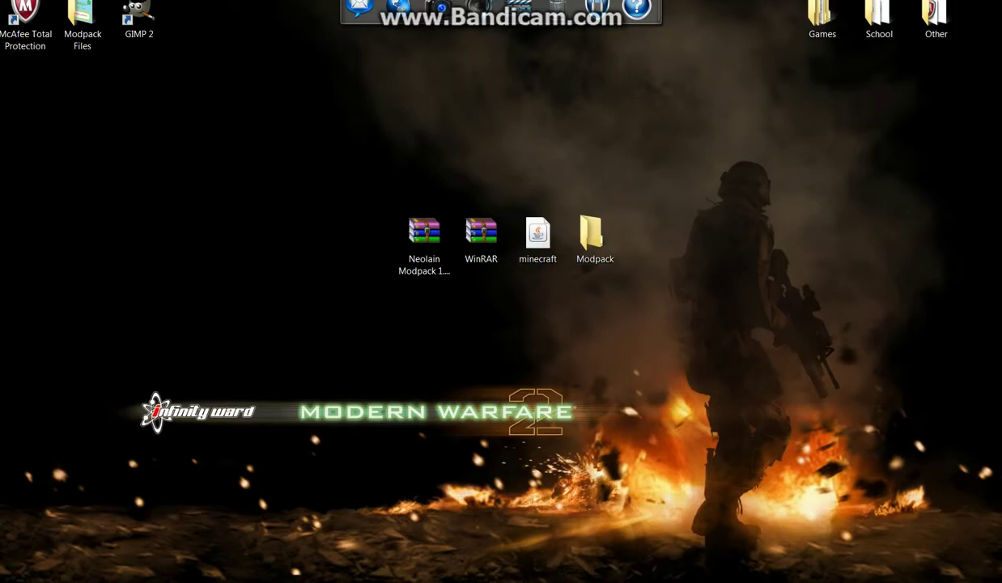
{"action": "left_click_drag", "start_coordinate": [787, 297], "coordinate": [302, 213]}
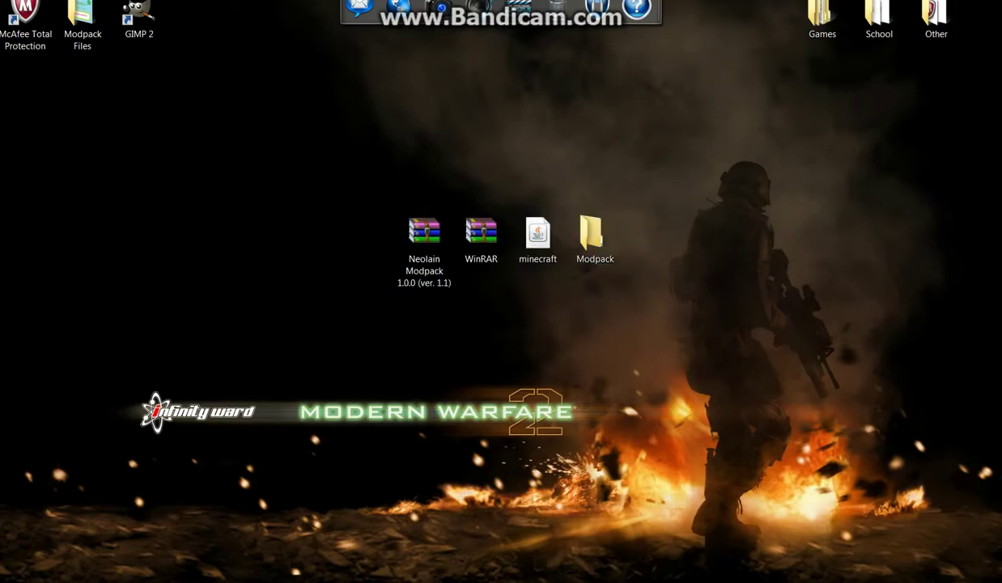
{"action": "left_click", "coordinate": [422, 267]}
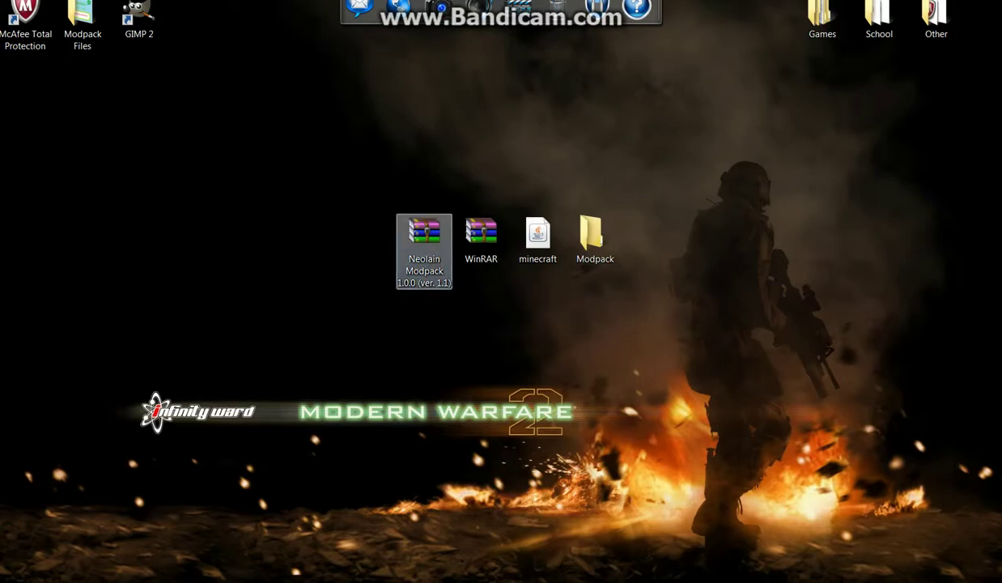
{"action": "left_click_drag", "start_coordinate": [454, 358], "coordinate": [396, 192]}
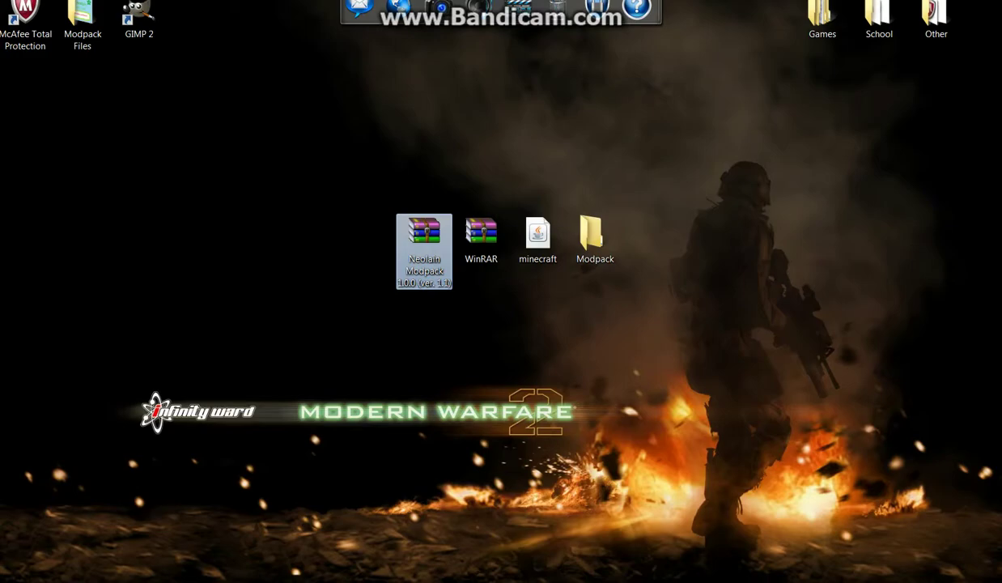
{"action": "left_click_drag", "start_coordinate": [553, 340], "coordinate": [502, 152]}
{"action": "key", "text": "Escape"}
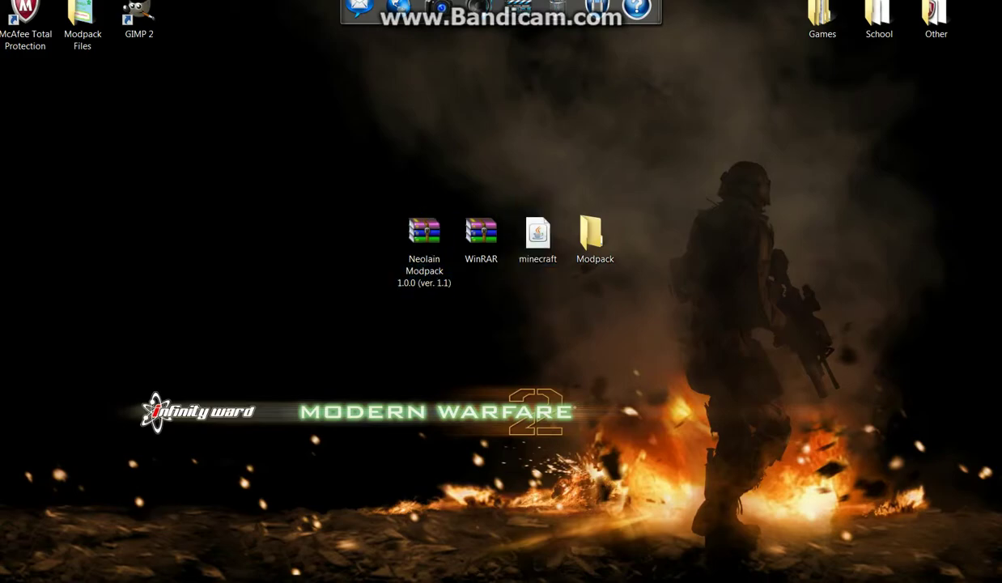
{"action": "left_click_drag", "start_coordinate": [523, 322], "coordinate": [519, 147]}
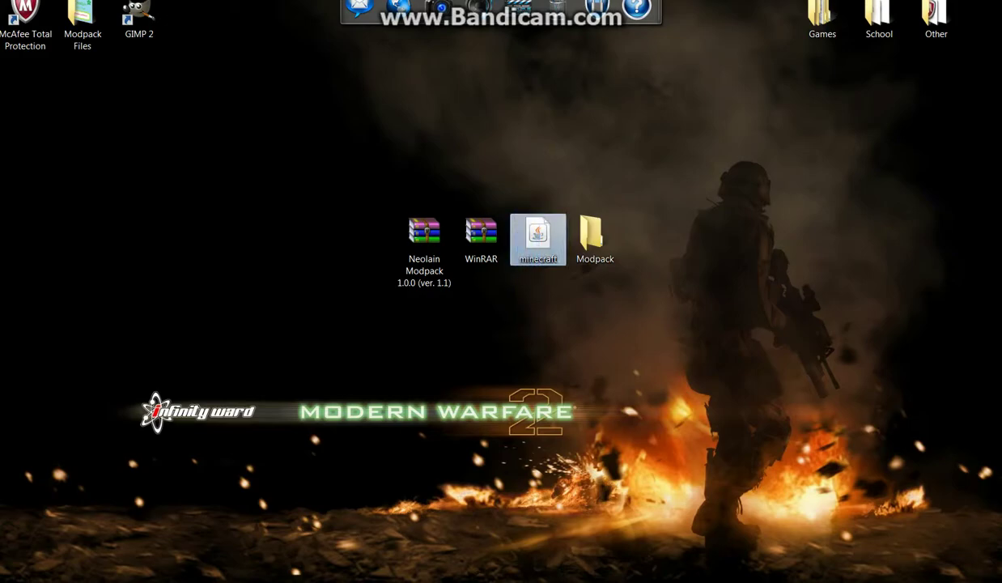
{"action": "key", "text": "Escape"}
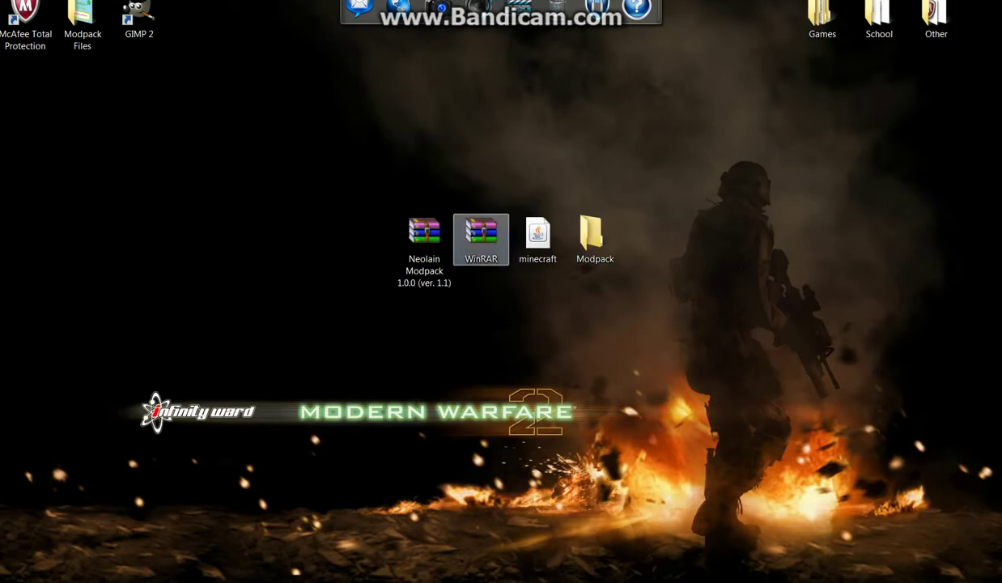
{"action": "key", "text": "alt+Tab"}
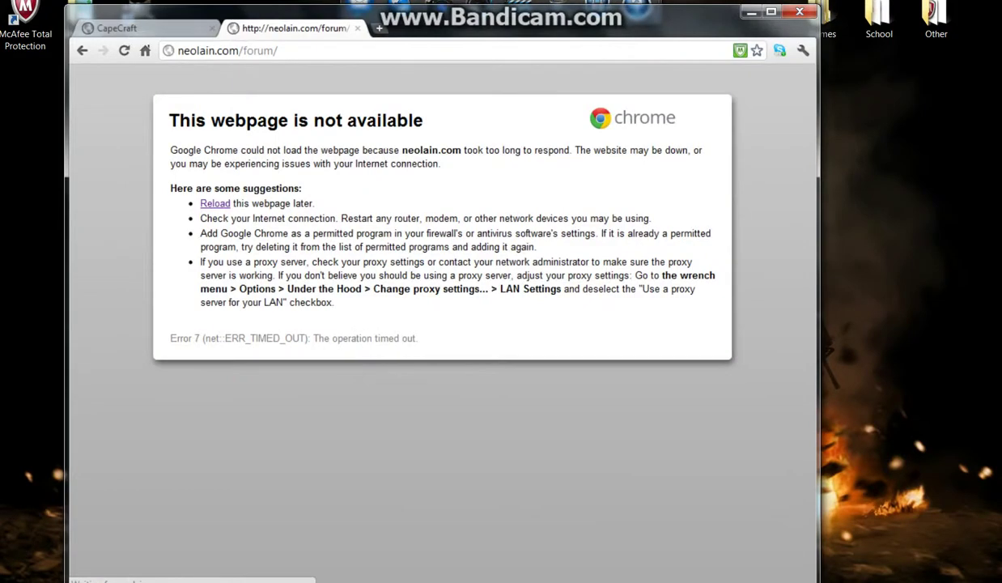
{"action": "key", "text": "ctrl+t"}
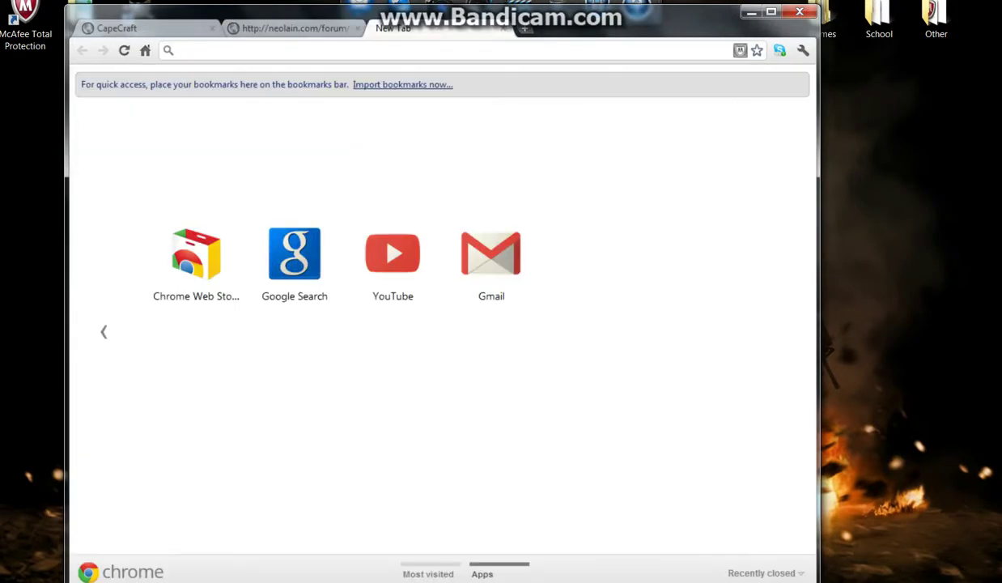
{"action": "type", "text": "rarla"}
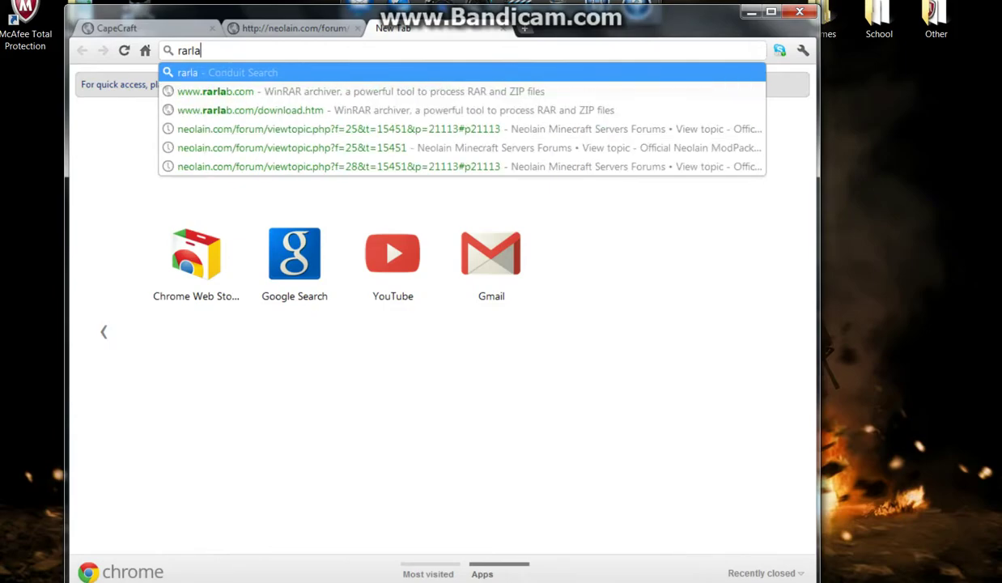
{"action": "key", "text": "Down"}
{"action": "key", "text": "Return"}
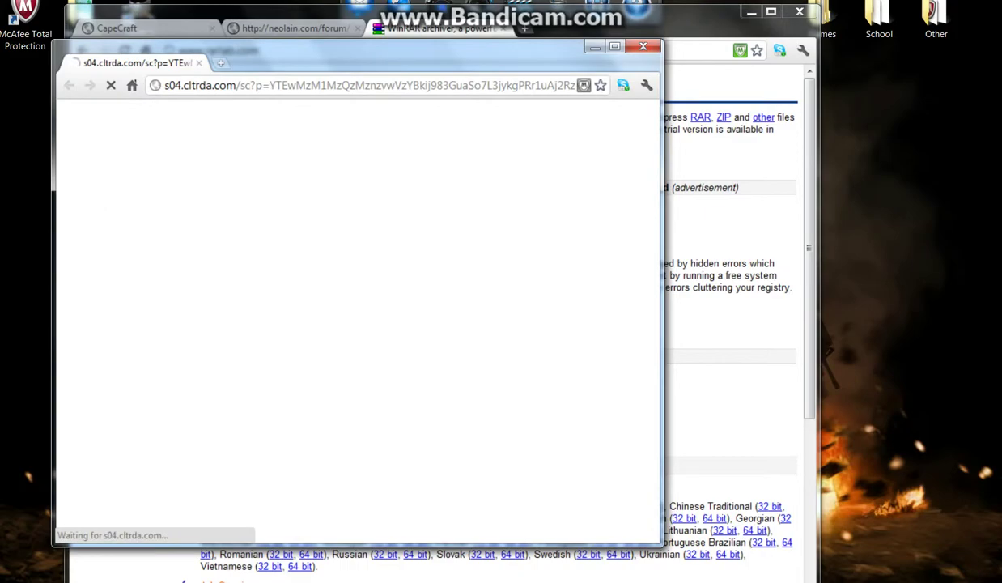
{"action": "key", "text": "ctrl+w"}
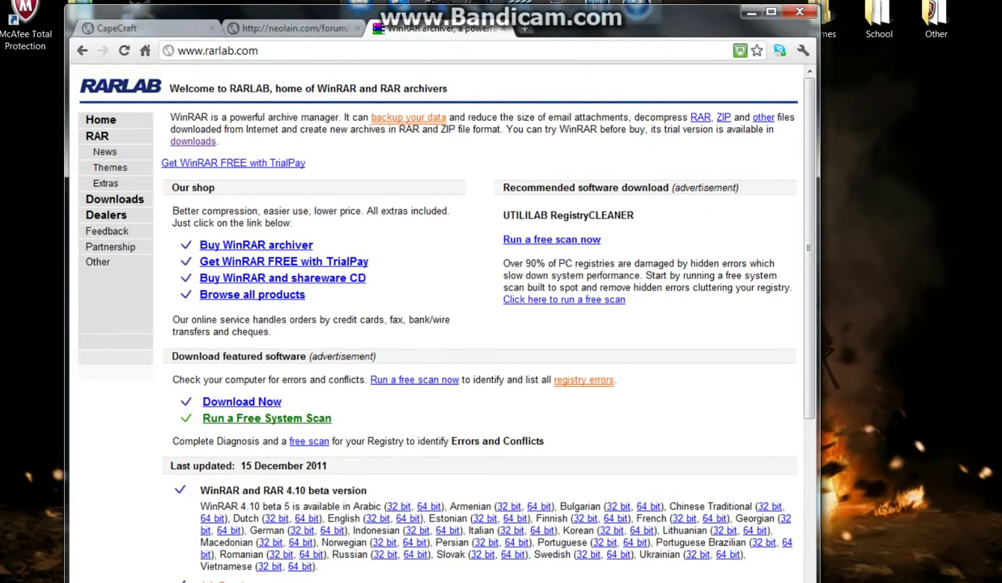
Step: View the Downloads page of the RARLAB site, then close its tab and minimize the browser
{"action": "left_click", "coordinate": [114, 199]}
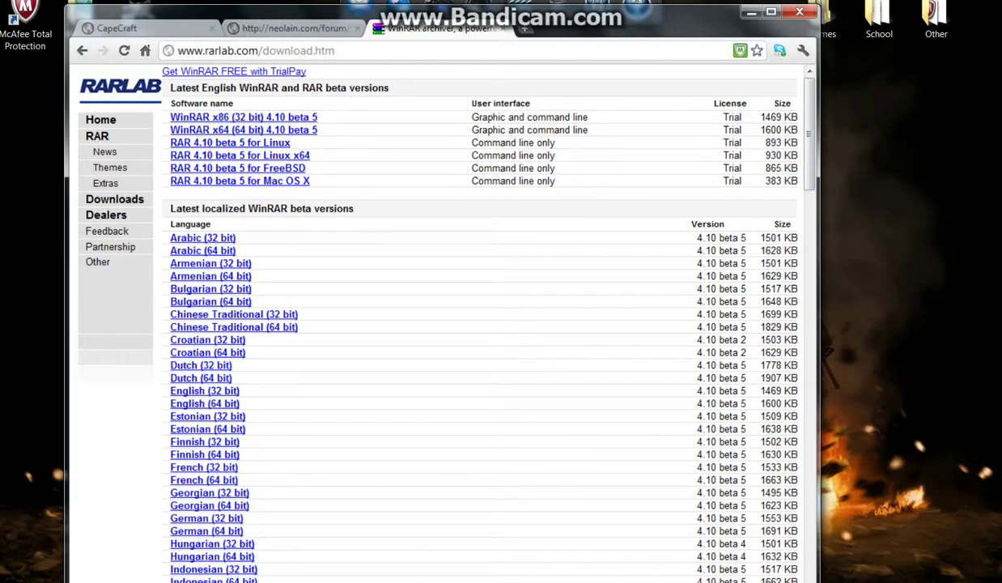
{"action": "left_click", "coordinate": [503, 28]}
{"action": "left_click", "coordinate": [750, 11]}
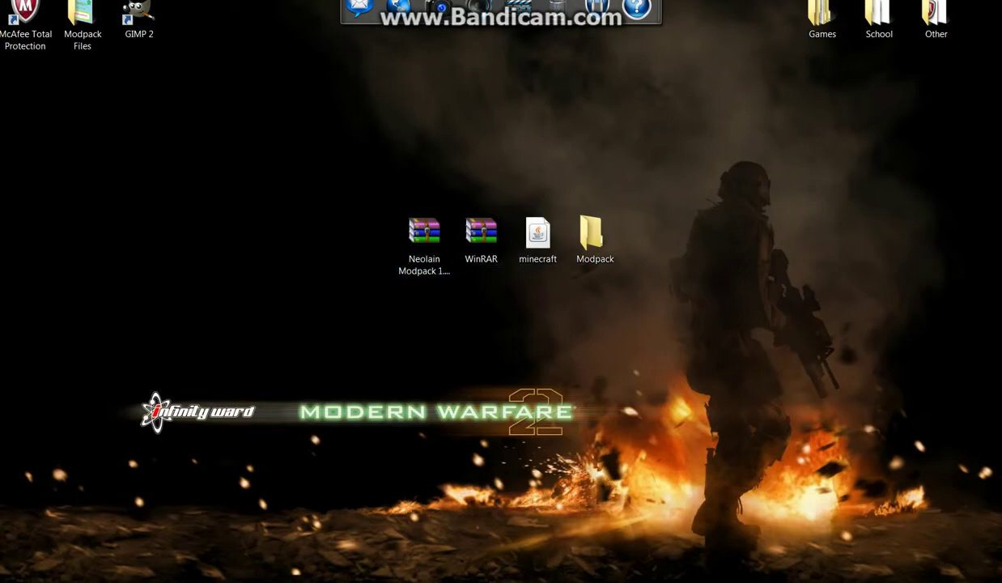
Step: Open the Roaming folder by searching Windows for %appdata%, then close the folder window
{"action": "key", "text": "super"}
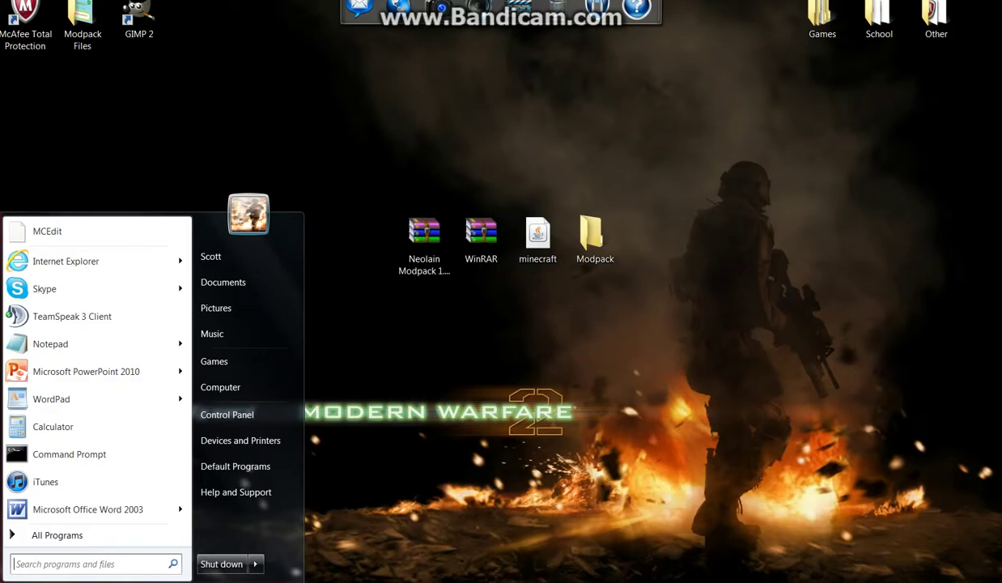
{"action": "type", "text": "%appda"}
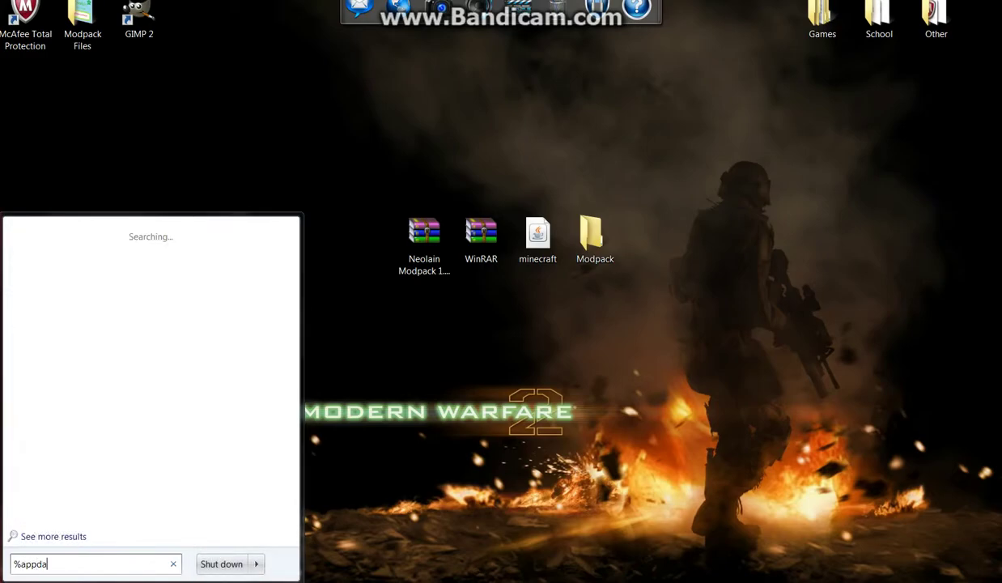
{"action": "type", "text": "ta%"}
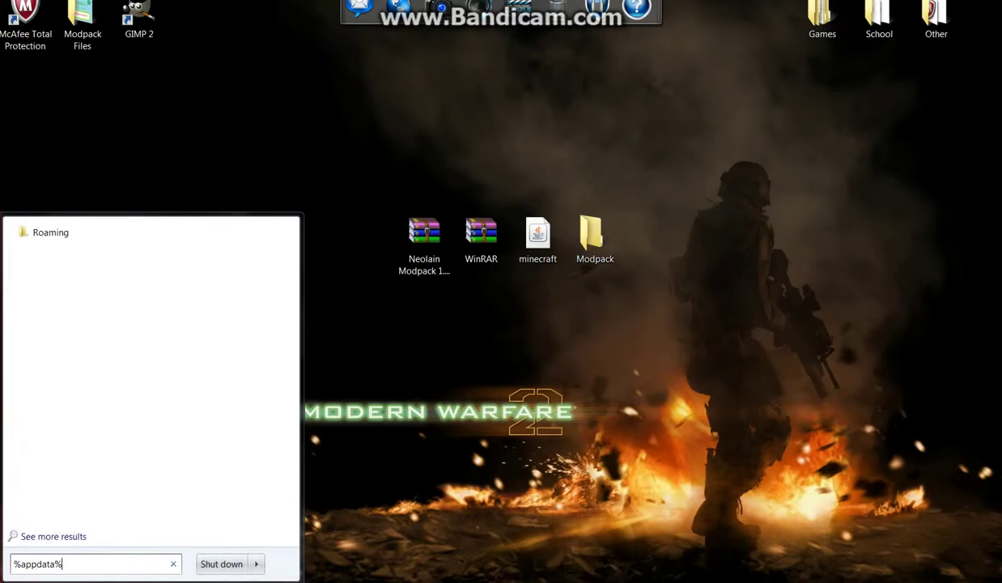
{"action": "key", "text": "Return"}
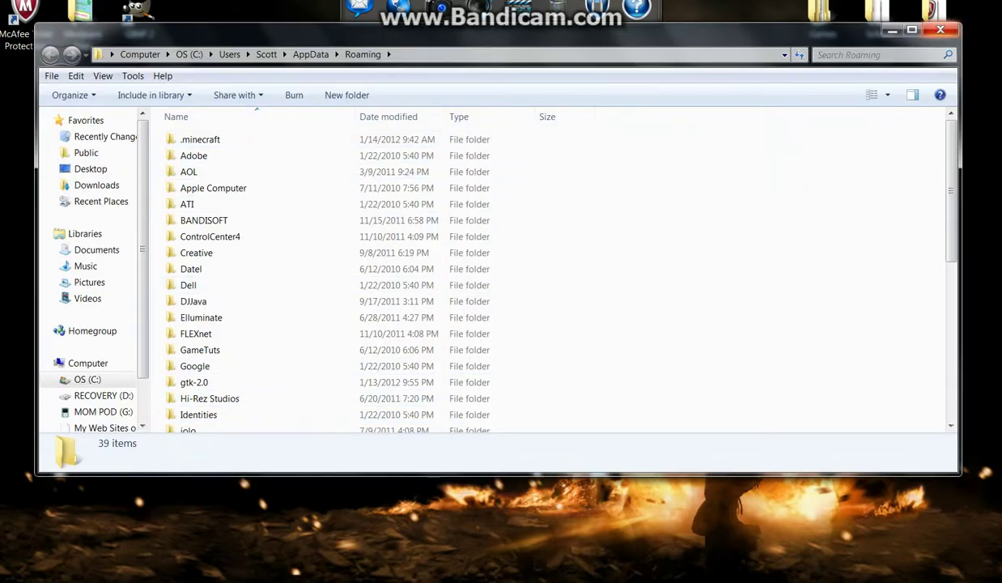
{"action": "left_click", "coordinate": [940, 29]}
Step: Launch the Run dialog, open %appdata% with it and go into the .minecraft folder
{"action": "key", "text": "super"}
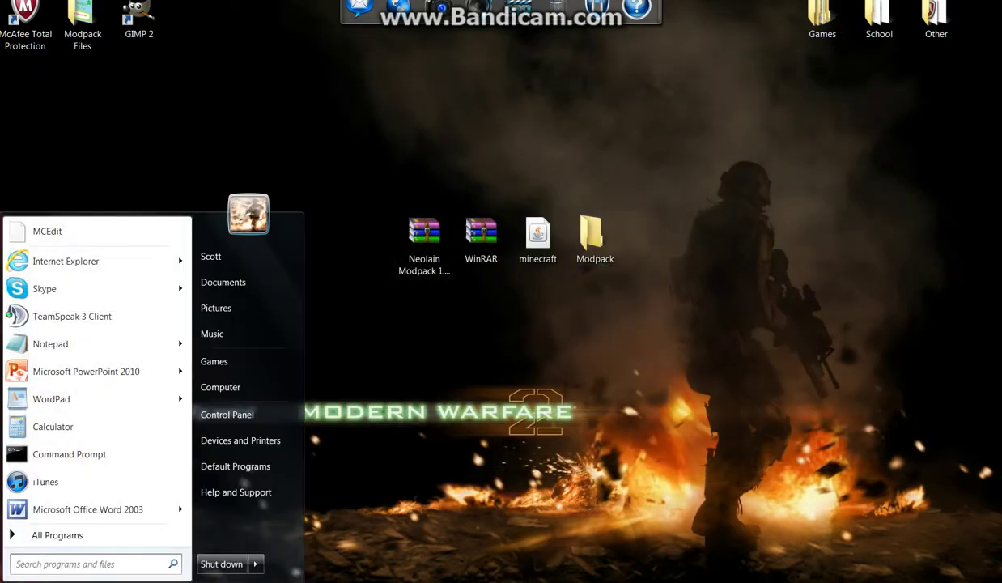
{"action": "type", "text": "run"}
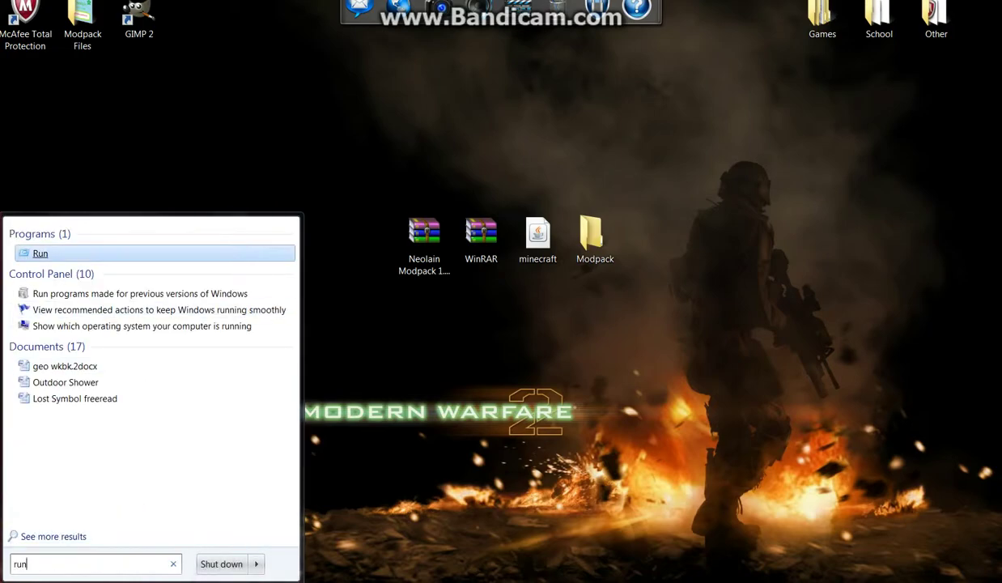
{"action": "key", "text": "Return"}
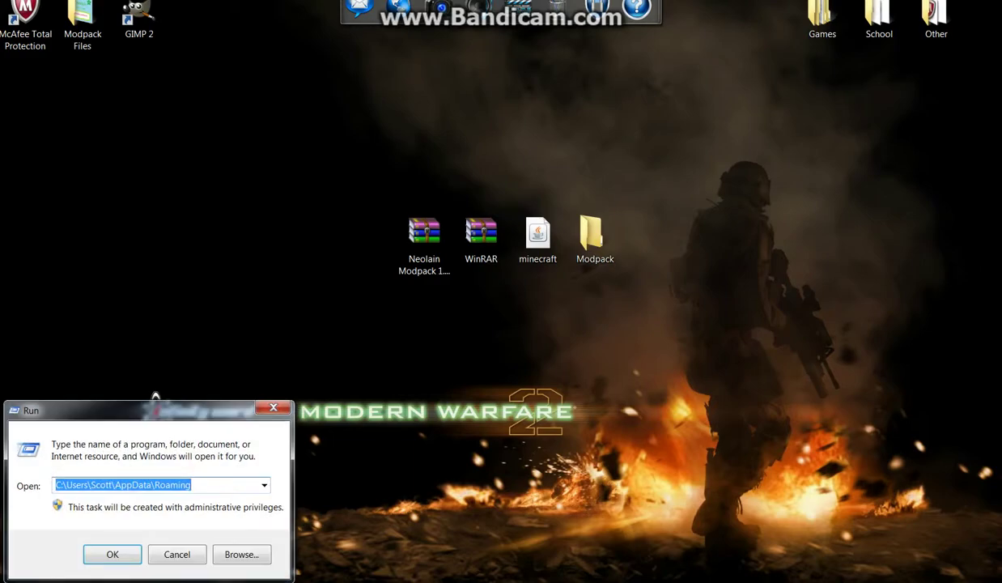
{"action": "type", "text": "%a"}
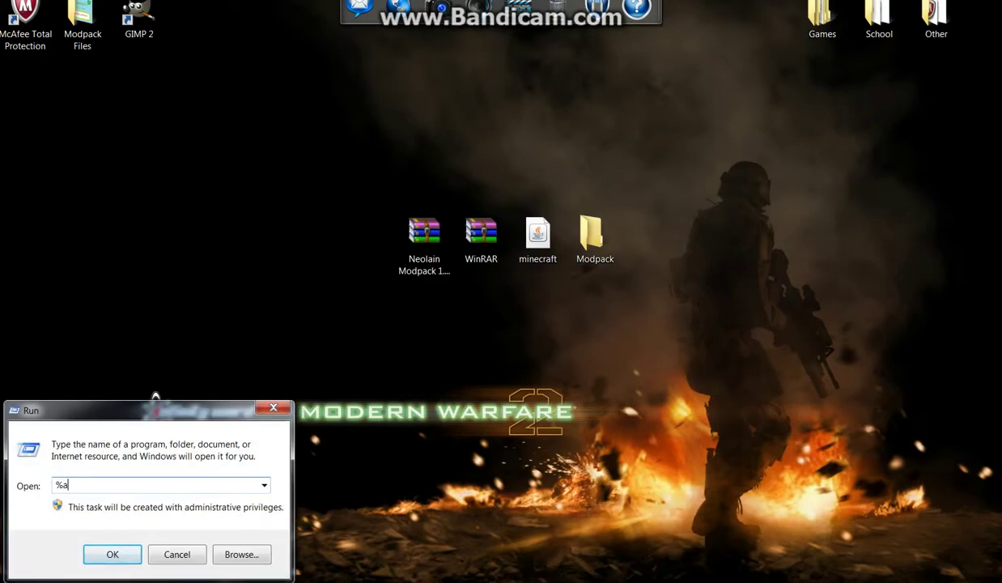
{"action": "type", "text": "ppdata%"}
{"action": "key", "text": "Return"}
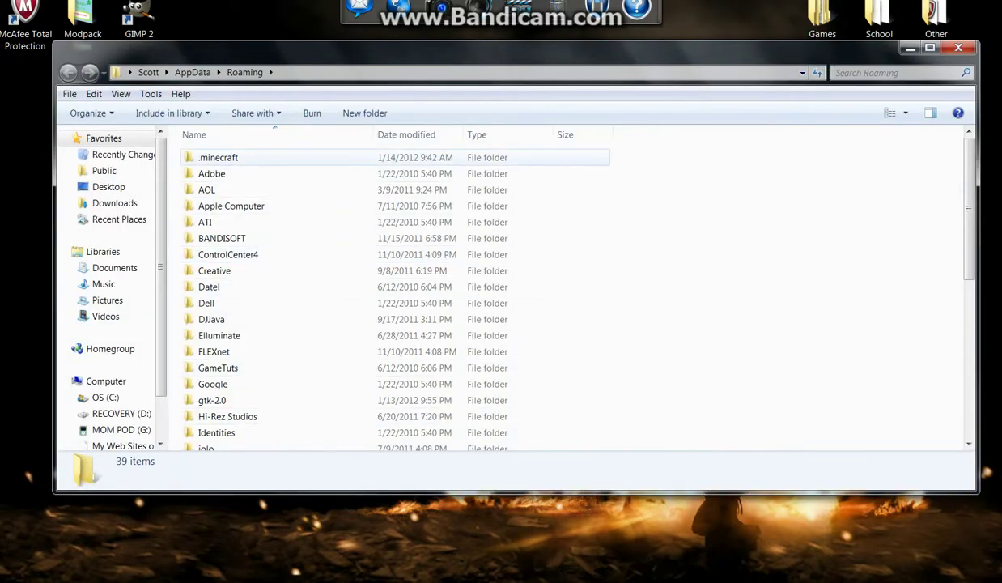
{"action": "left_click", "coordinate": [218, 157]}
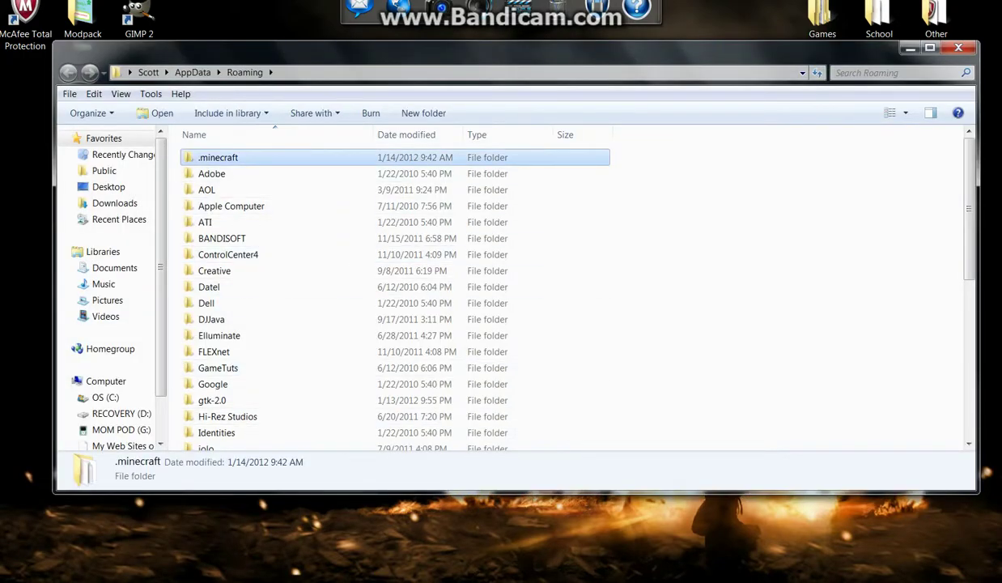
{"action": "key", "text": "Return"}
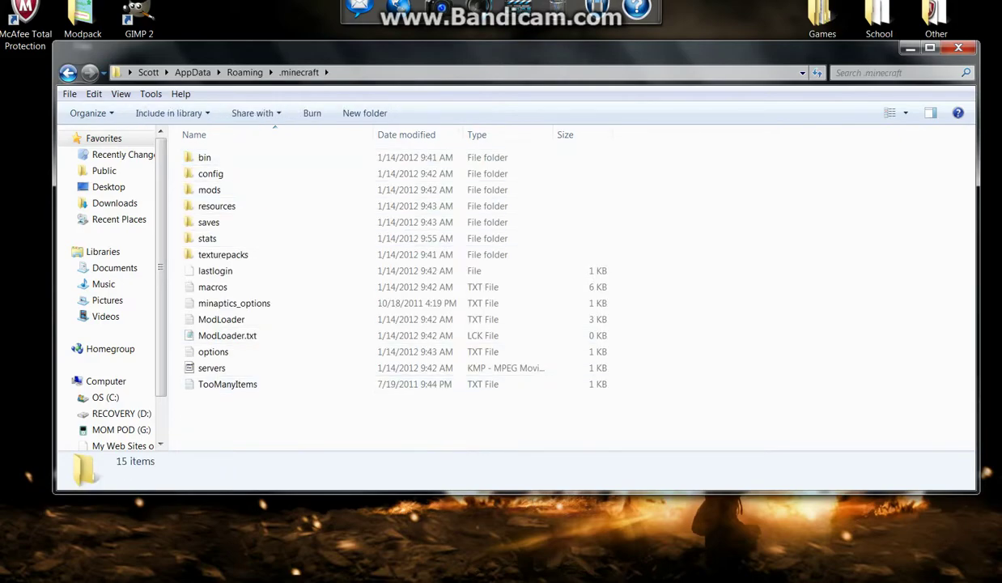
Step: Delete the servers and TooManyItems files from the .minecraft folder
{"action": "mouse_move", "coordinate": [218, 419]}
{"action": "left_mouse_down"}
{"action": "mouse_move", "coordinate": [229, 184]}
{"action": "mouse_move", "coordinate": [241, 427]}
{"action": "mouse_move", "coordinate": [234, 419]}
{"action": "left_mouse_up"}
{"action": "left_click_drag", "start_coordinate": [227, 401], "coordinate": [215, 361]}
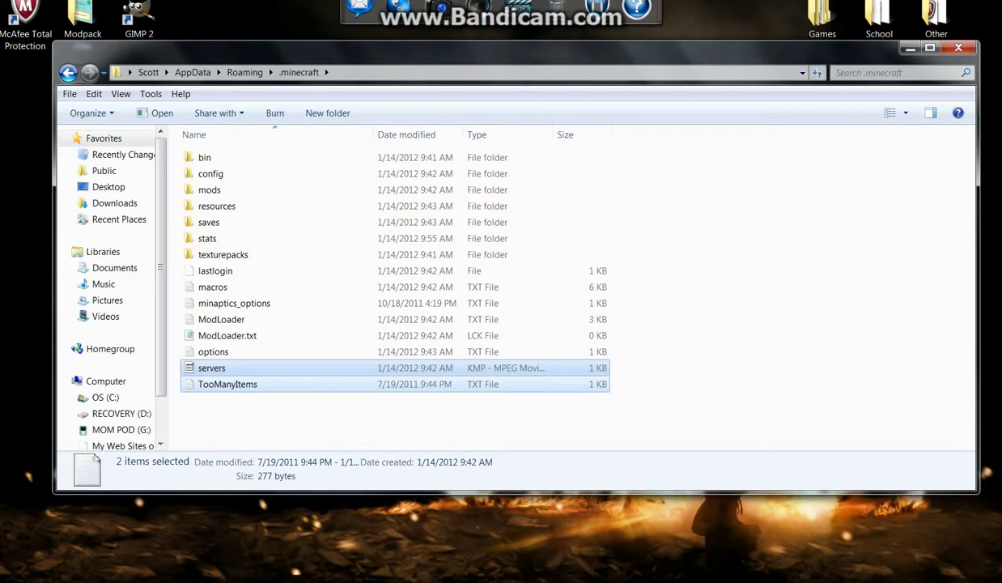
{"action": "key", "text": "Delete"}
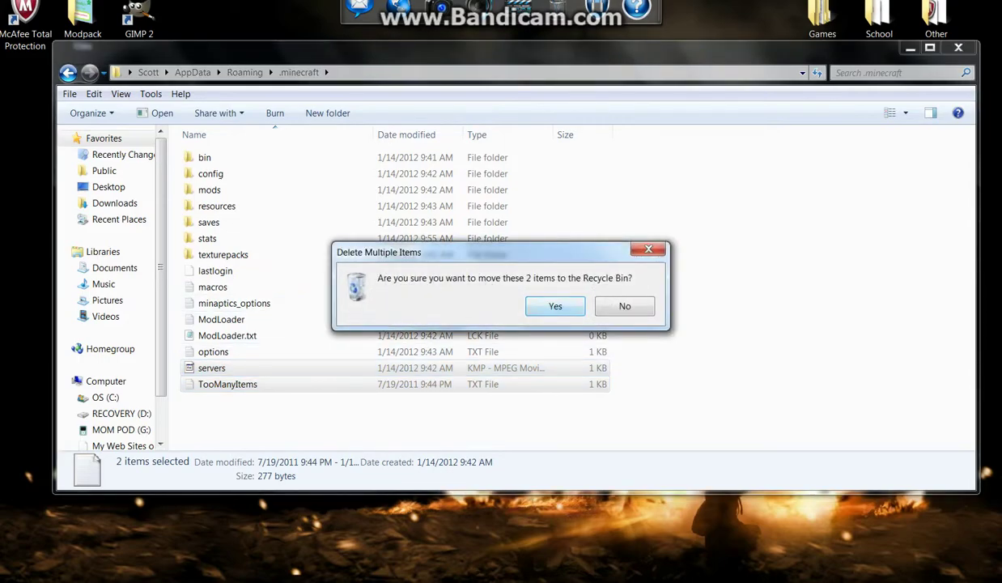
{"action": "key", "text": "Return"}
Step: Try to delete the macros, minaptics_options, ModLoader and ModLoader.txt files, cancelling the operation at the file-in-use prompt
{"action": "left_click", "coordinate": [209, 221]}
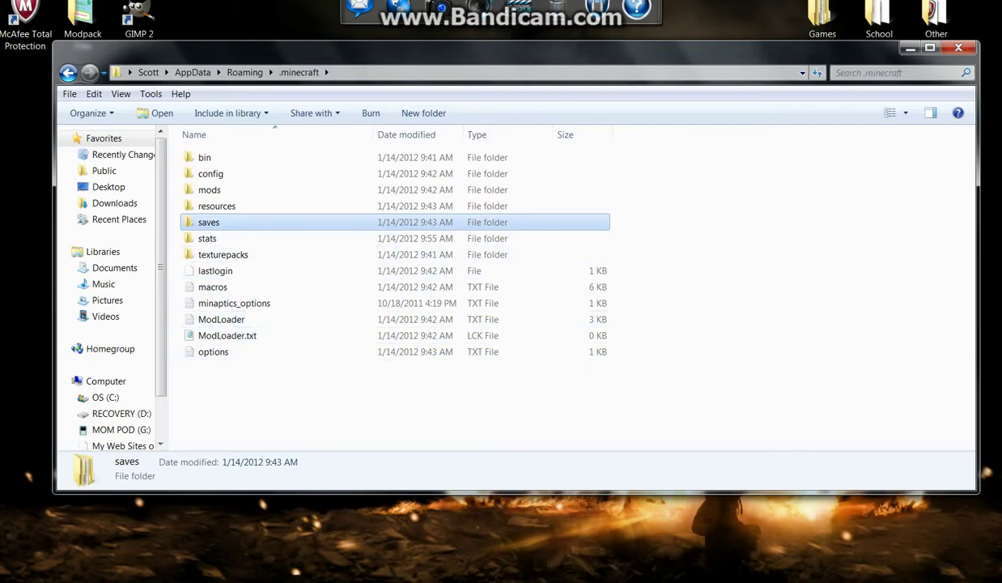
{"action": "left_click_drag", "start_coordinate": [650, 338], "coordinate": [379, 287]}
{"action": "key", "text": "Delete"}
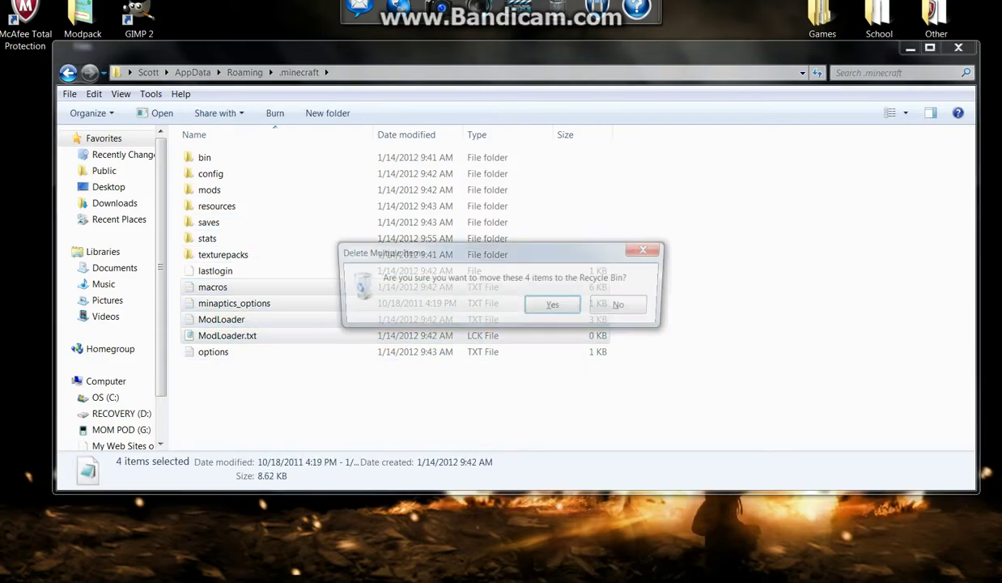
{"action": "key", "text": "Return"}
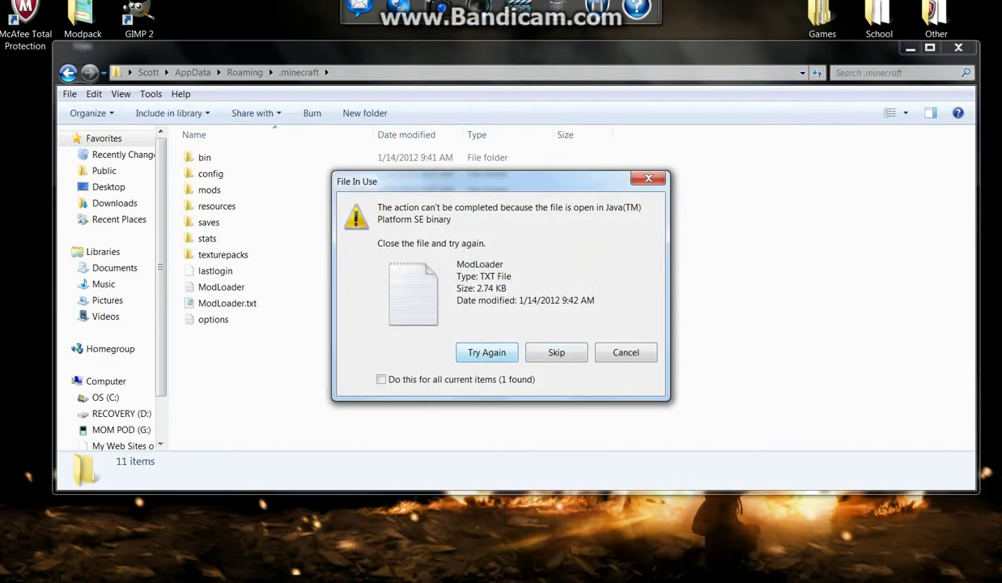
{"action": "left_click", "coordinate": [626, 352]}
Step: Close the running Java program's window and delete the remaining ModLoader text file from the .minecraft folder
{"action": "right_click", "coordinate": [269, 580]}
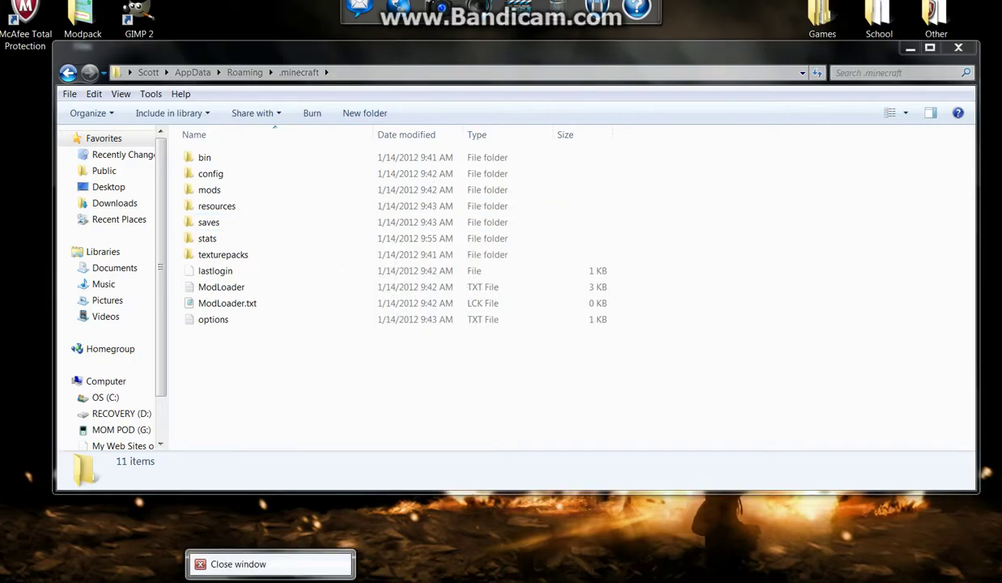
{"action": "left_click", "coordinate": [268, 564]}
{"action": "left_click_drag", "start_coordinate": [658, 307], "coordinate": [589, 259]}
{"action": "left_click", "coordinate": [631, 267]}
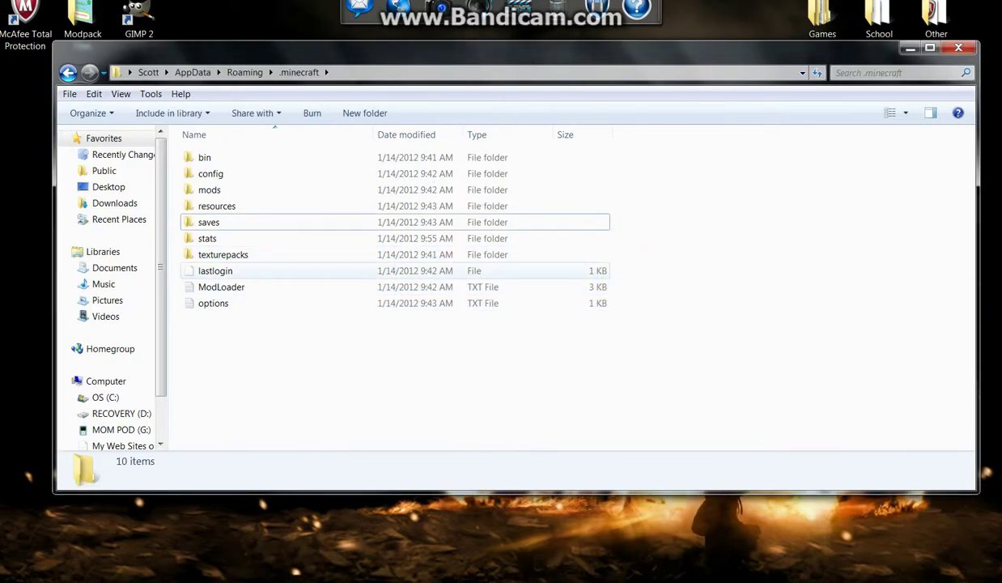
{"action": "left_click", "coordinate": [221, 286]}
{"action": "key", "text": "Delete"}
{"action": "key", "text": "Return"}
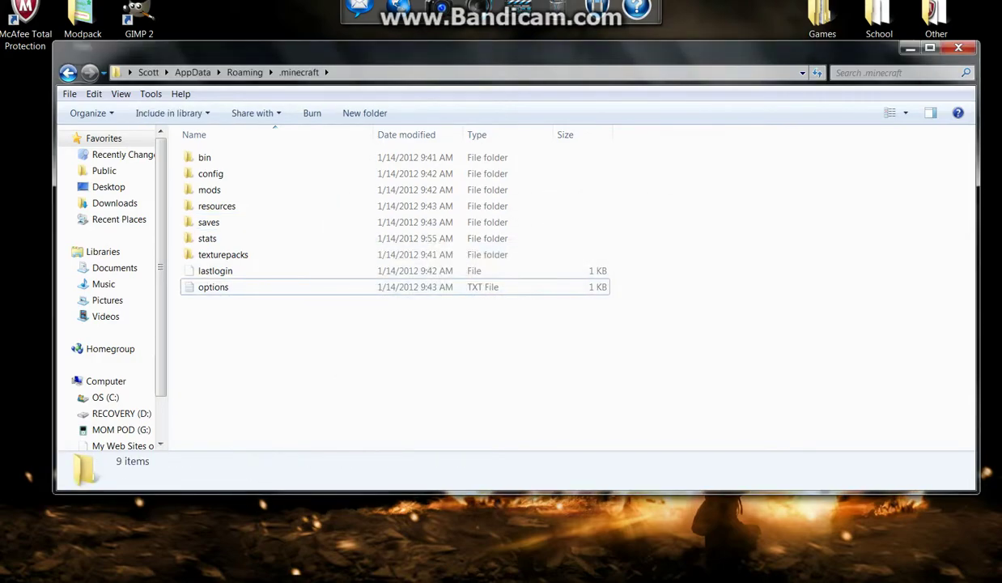
Step: Delete the stats, texturepacks, bin, config, mods and resources folders, keeping saves, lastlogin and options
{"action": "left_click_drag", "start_coordinate": [648, 254], "coordinate": [478, 235]}
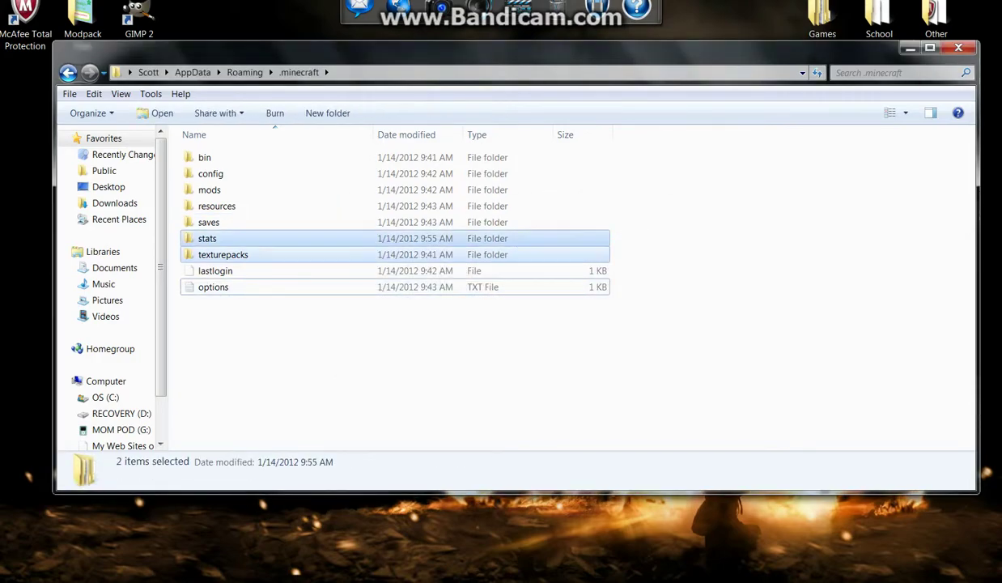
{"action": "key", "text": "Delete"}
{"action": "key", "text": "Return"}
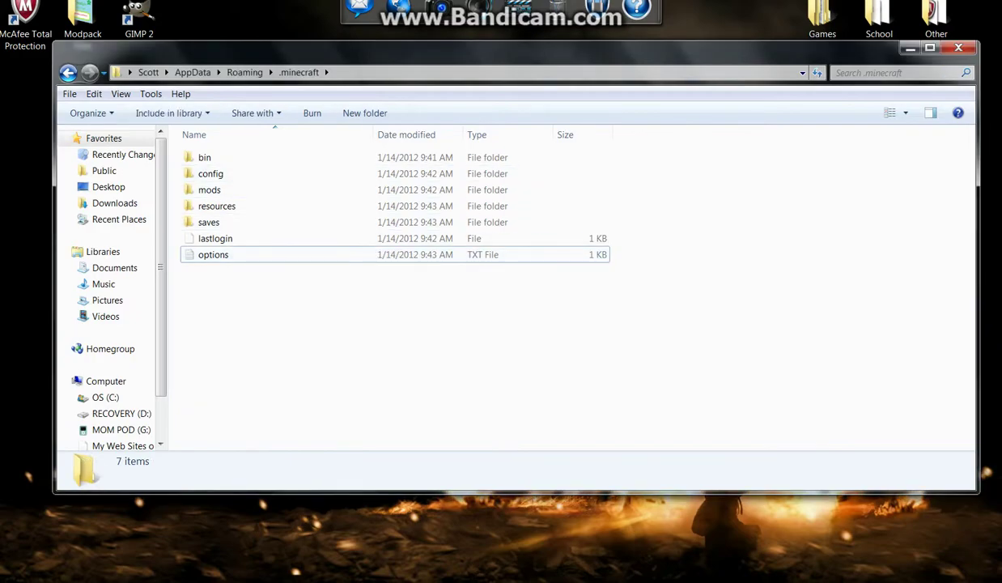
{"action": "left_click_drag", "start_coordinate": [628, 157], "coordinate": [559, 212]}
{"action": "key", "text": "Delete"}
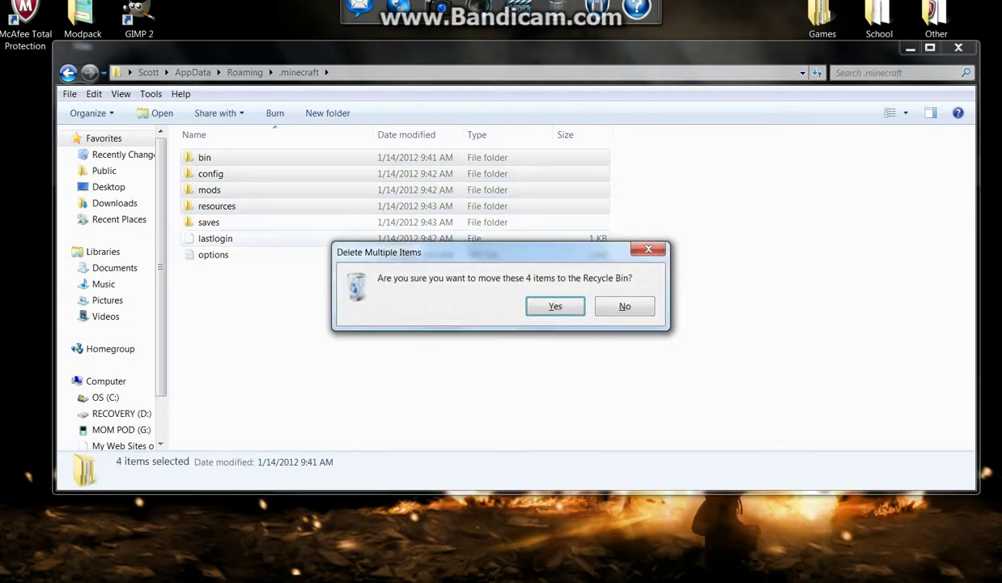
{"action": "key", "text": "Return"}
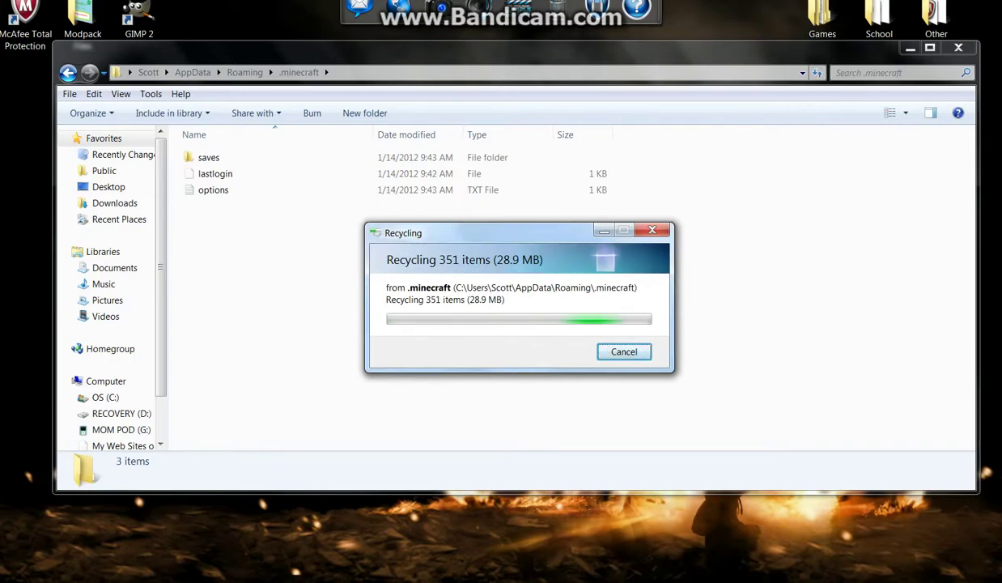
Step: Log in through the Minecraft Launcher with the remembered account to regenerate the game files, and close the game
{"action": "left_click_drag", "start_coordinate": [223, 257], "coordinate": [208, 151]}
{"action": "left_click", "coordinate": [223, 257]}
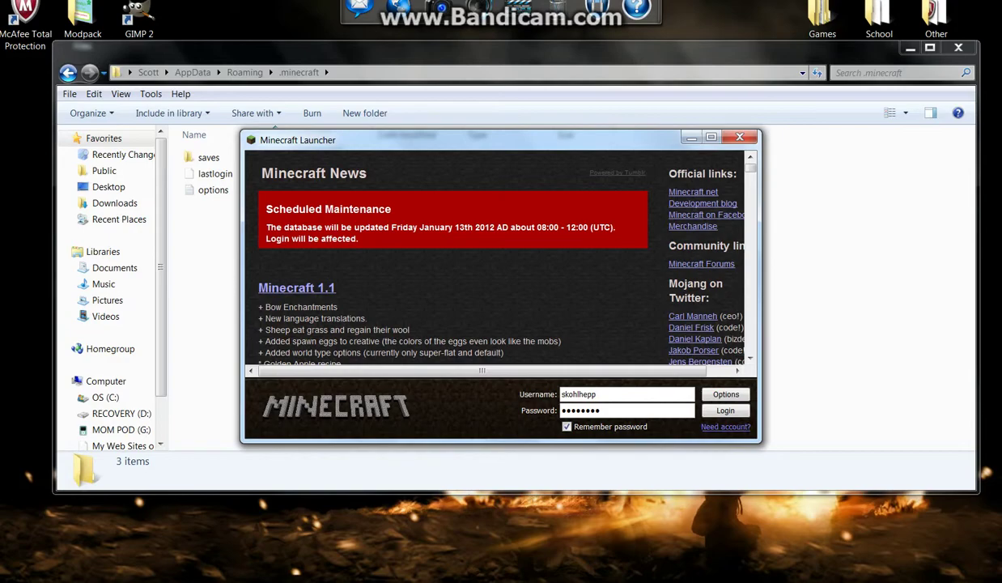
{"action": "left_click", "coordinate": [724, 411]}
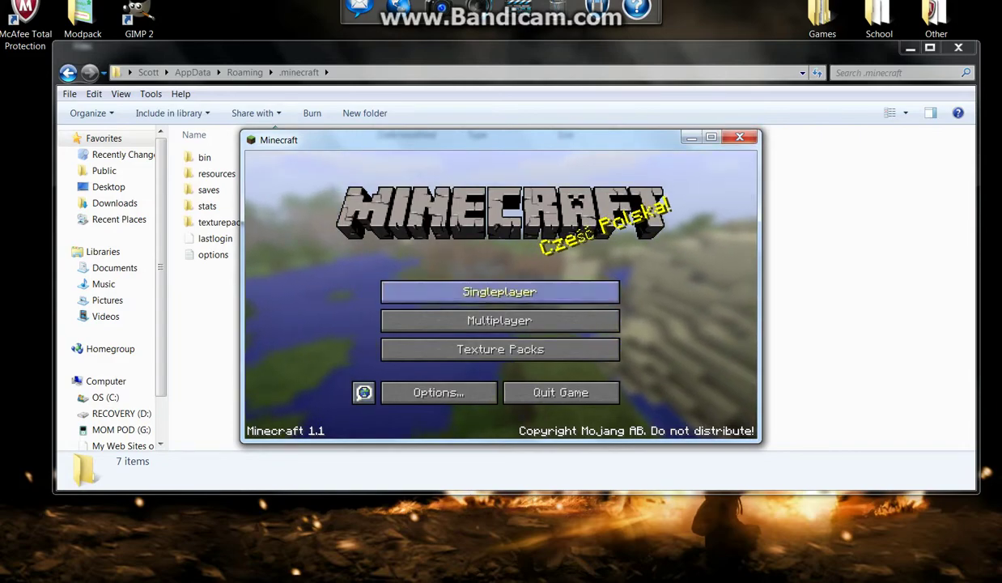
{"action": "key", "text": "alt+F4"}
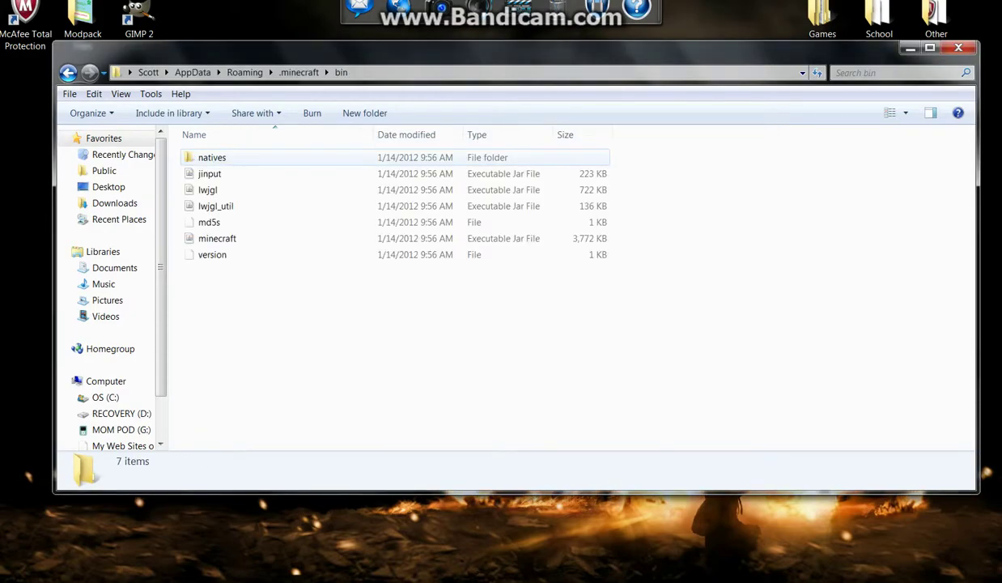
Step: Delete the minecraft executable jar file from the bin folder inside .minecraft
{"action": "left_click", "coordinate": [68, 72]}
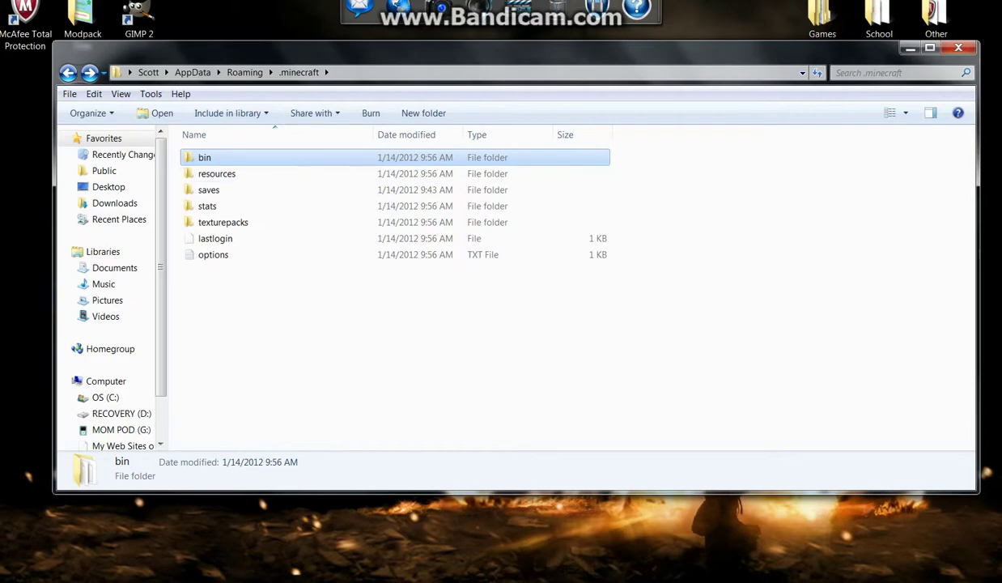
{"action": "double_click", "coordinate": [204, 157]}
{"action": "left_click", "coordinate": [217, 238]}
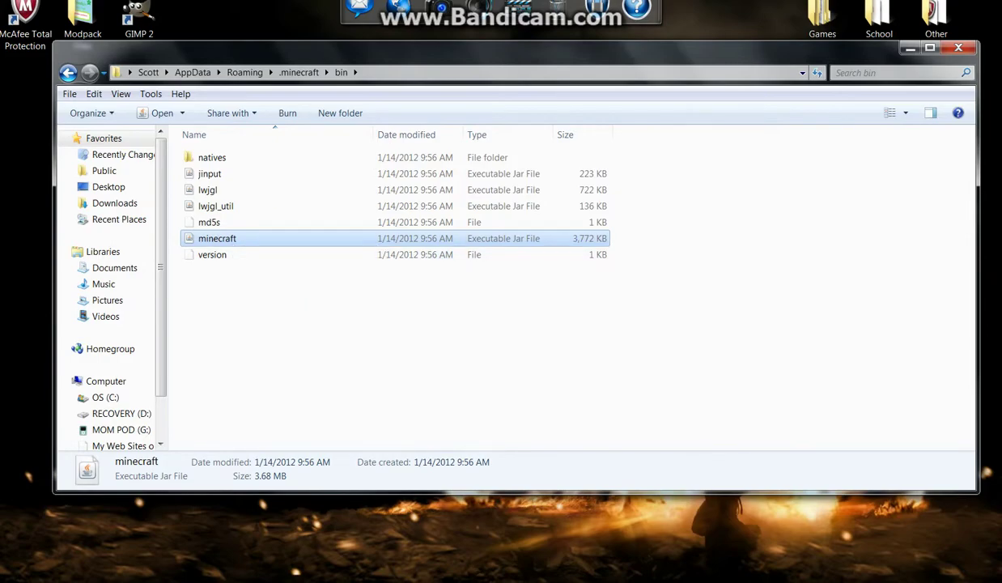
{"action": "key", "text": "Delete"}
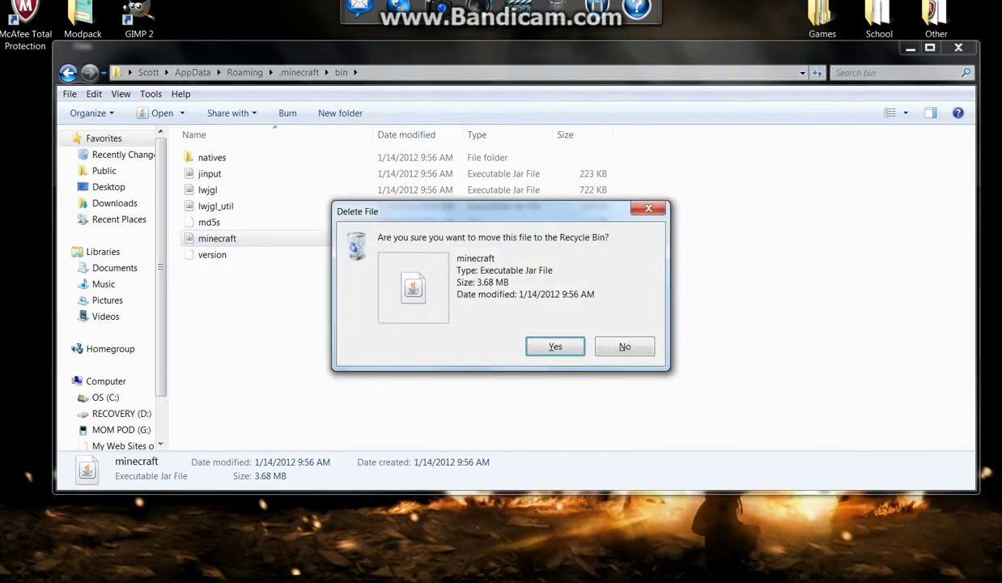
{"action": "key", "text": "Return"}
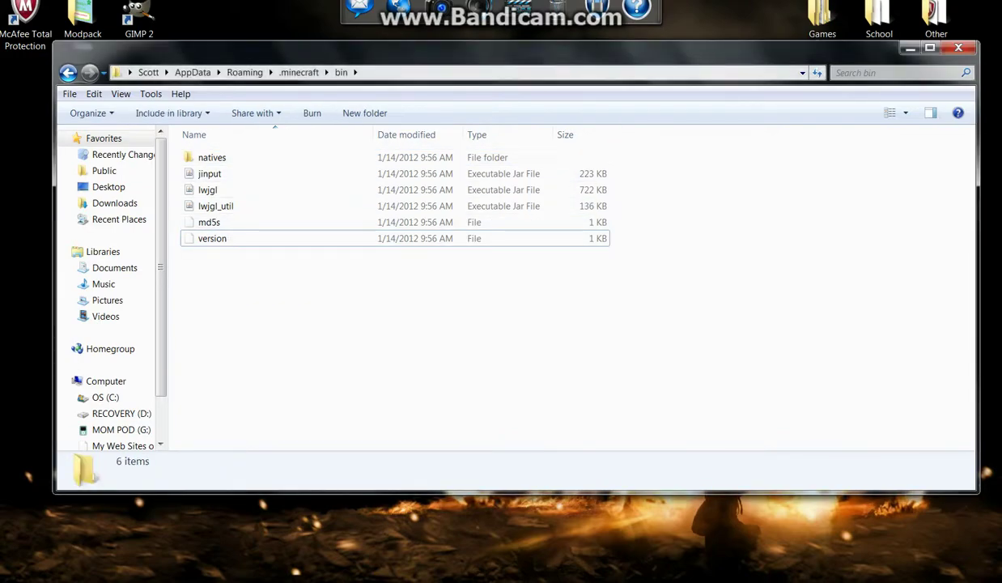
Step: Copy the minecraft jar file from the desktop into the bin folder
{"action": "left_click_drag", "start_coordinate": [516, 51], "coordinate": [510, 279]}
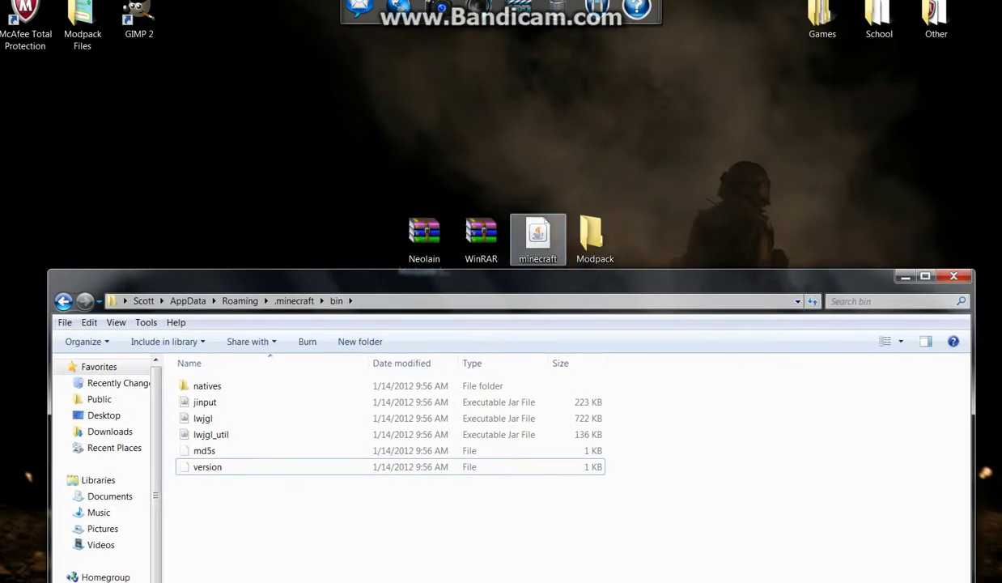
{"action": "mouse_move", "coordinate": [538, 237]}
{"action": "left_mouse_down"}
{"action": "mouse_move", "coordinate": [460, 354]}
{"action": "mouse_move", "coordinate": [534, 235]}
{"action": "left_mouse_up"}
{"action": "right_click", "coordinate": [537, 236]}
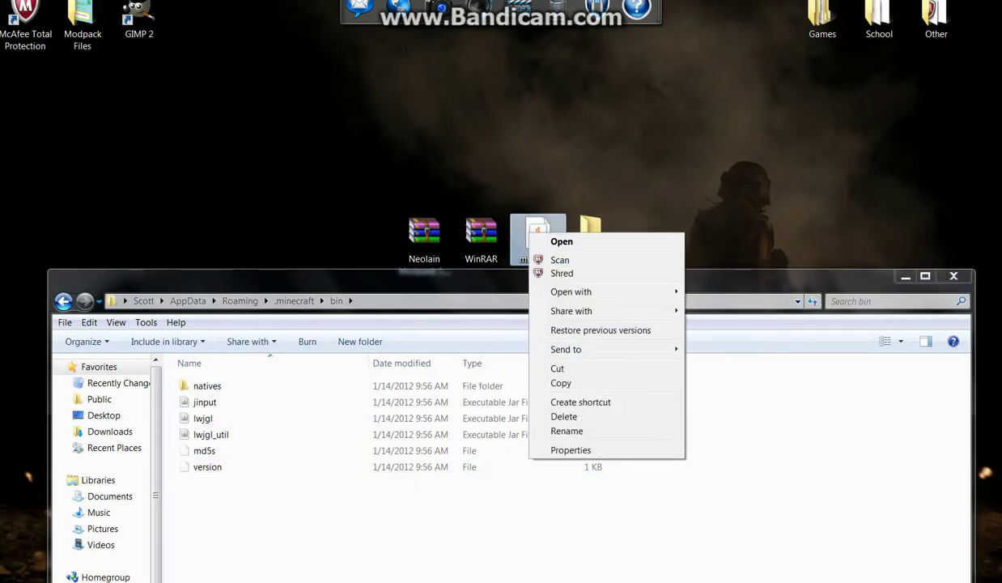
{"action": "left_click", "coordinate": [558, 380]}
{"action": "right_click", "coordinate": [241, 505]}
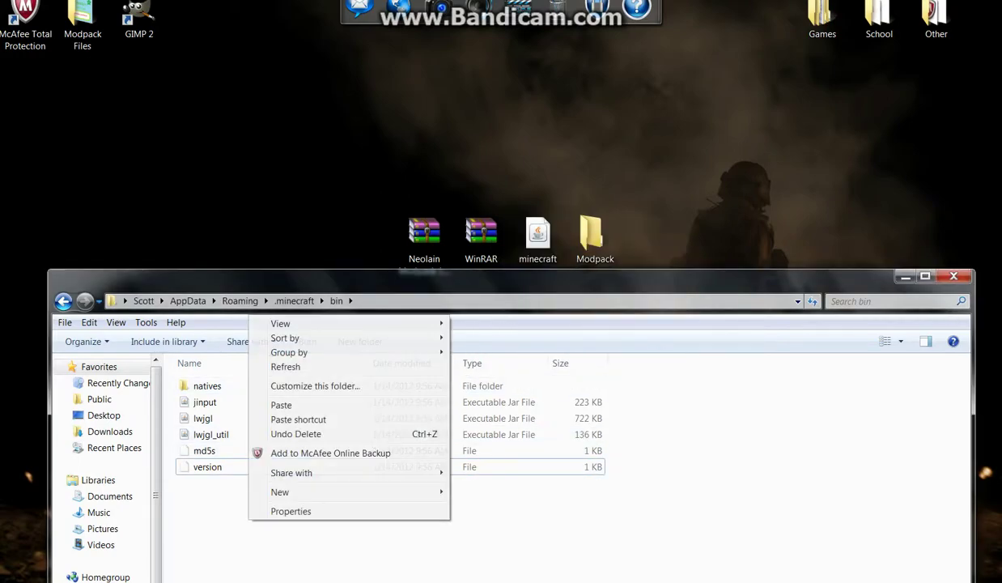
{"action": "left_click", "coordinate": [280, 404]}
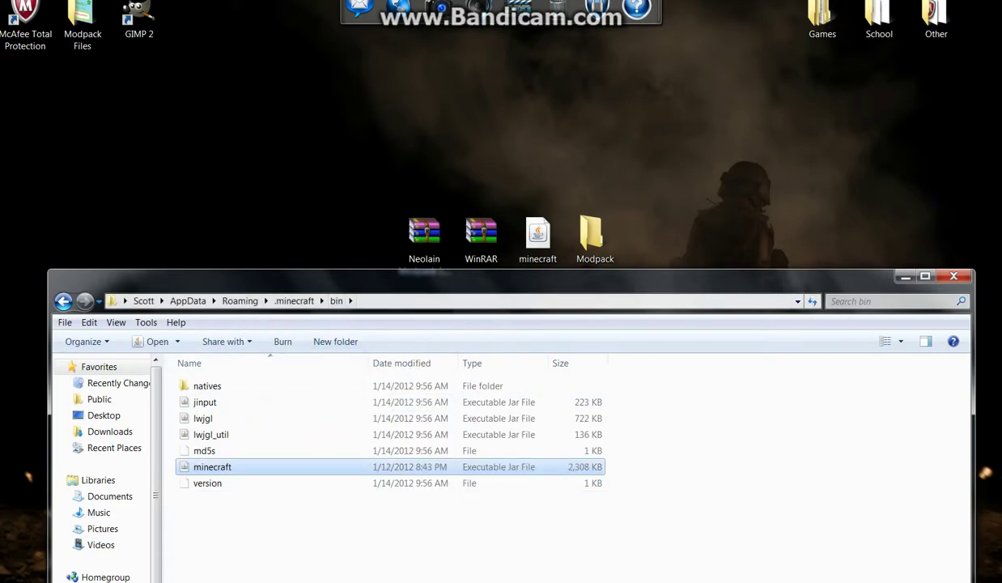
{"action": "left_click_drag", "start_coordinate": [340, 280], "coordinate": [322, 81]}
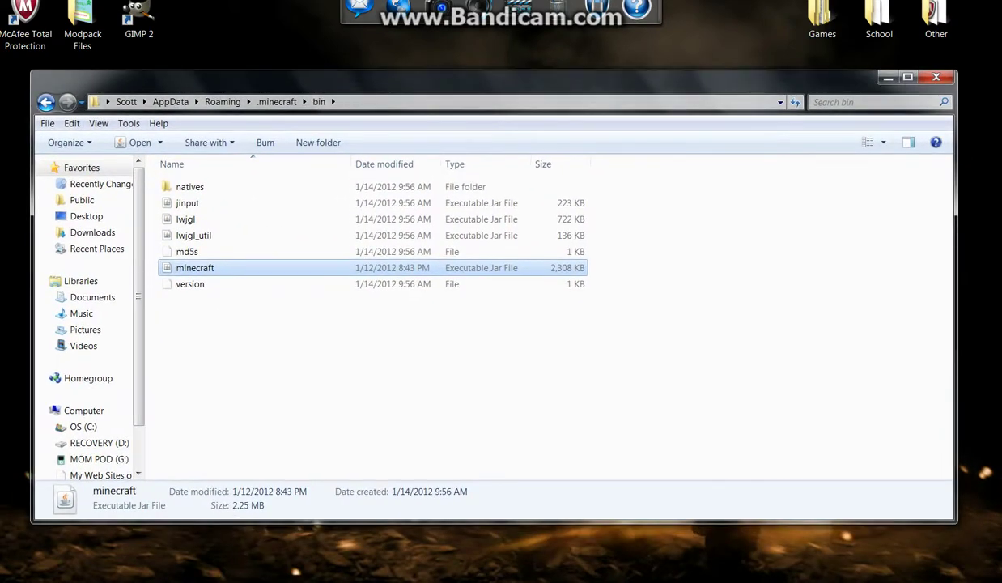
Step: Go back to the .minecraft folder to check its contents, and close the folder window
{"action": "left_click", "coordinate": [45, 101]}
{"action": "left_click", "coordinate": [46, 101]}
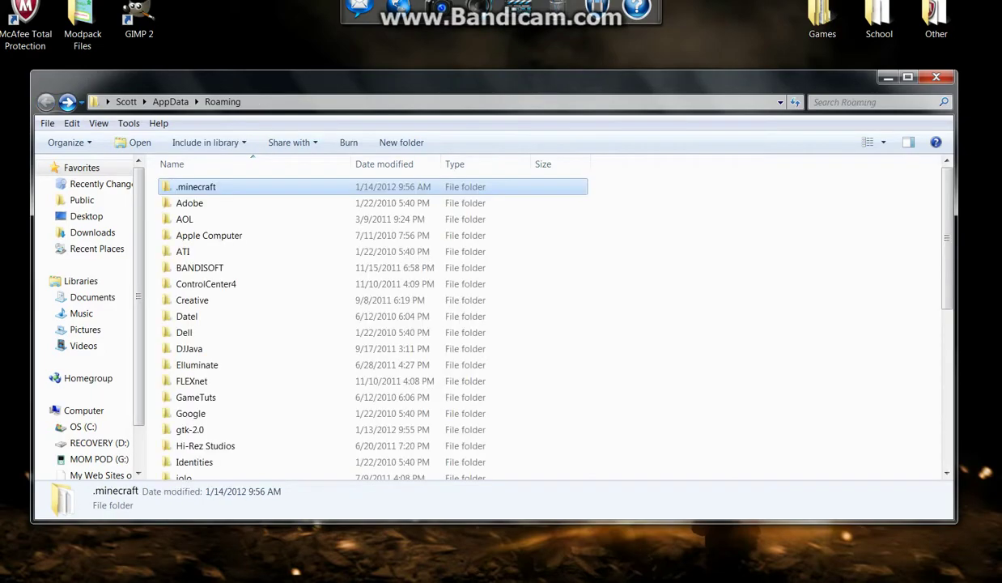
{"action": "double_click", "coordinate": [199, 186]}
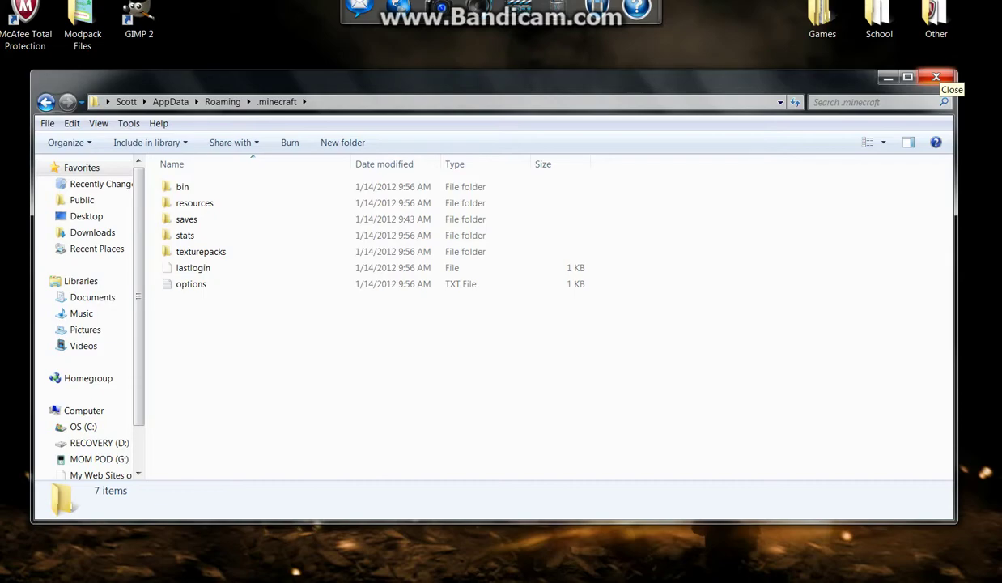
{"action": "left_click", "coordinate": [936, 78]}
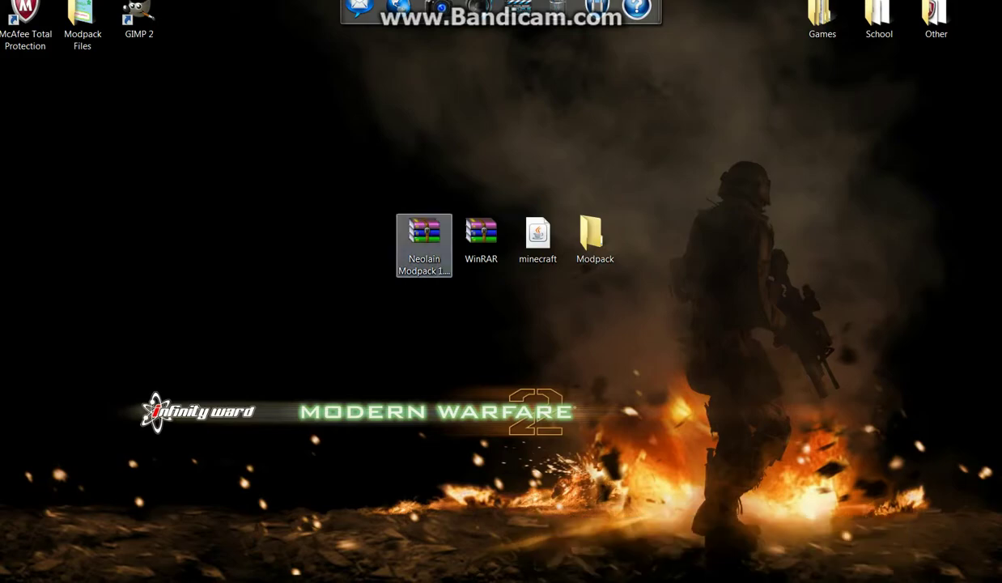
{"action": "left_click", "coordinate": [425, 243]}
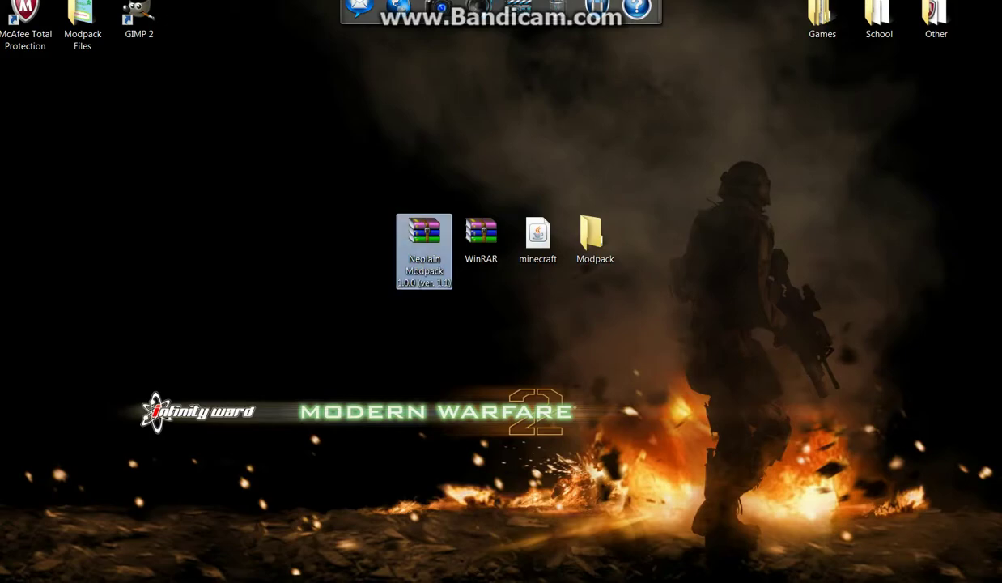
{"action": "left_click", "coordinate": [481, 239]}
{"action": "left_click", "coordinate": [424, 243]}
{"action": "left_click", "coordinate": [481, 239]}
{"action": "left_click", "coordinate": [424, 243]}
{"action": "double_click", "coordinate": [424, 239]}
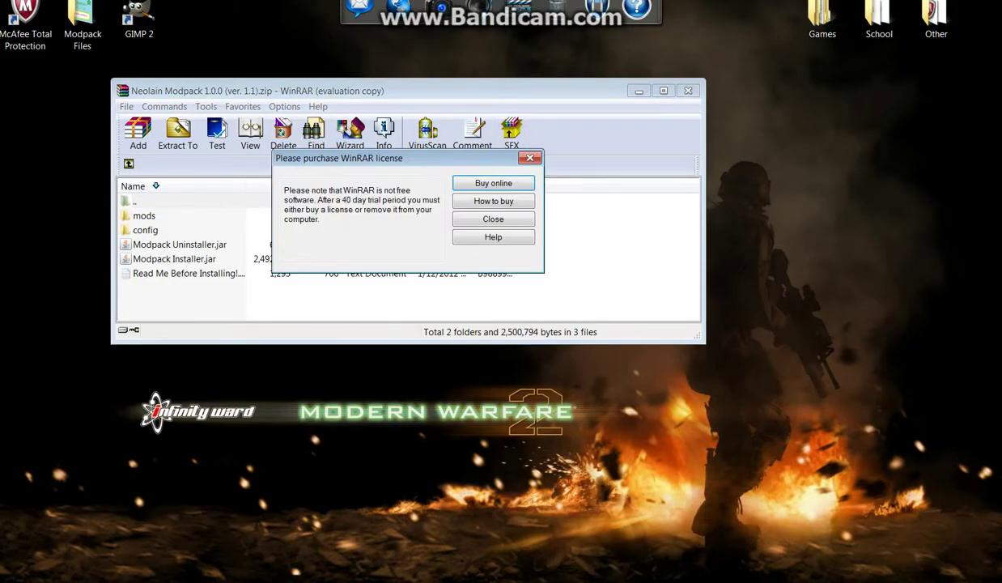
{"action": "left_click", "coordinate": [529, 158]}
{"action": "left_click", "coordinate": [688, 90]}
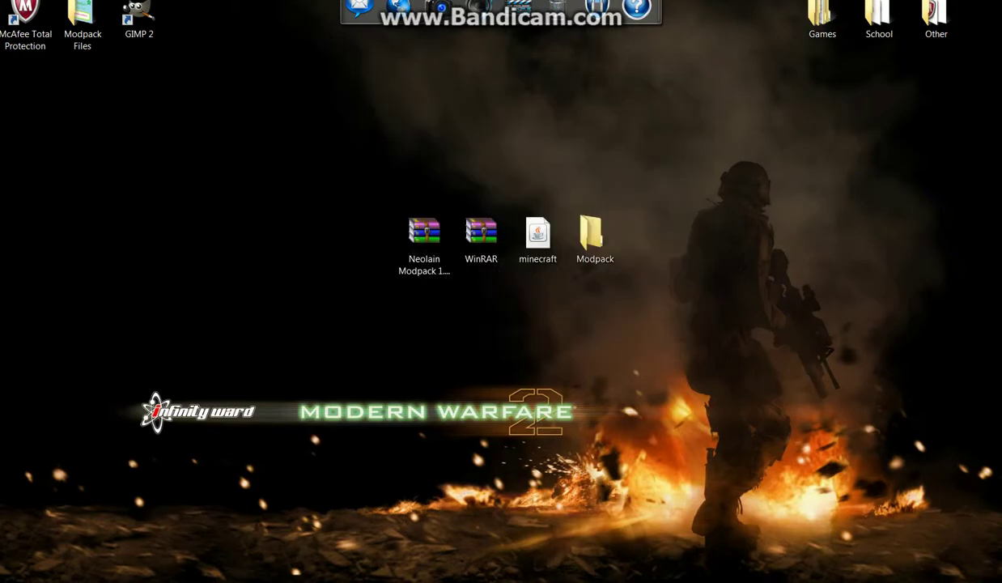
Step: Open the Neolain Modpack 1.0.0 (ver. 1.1) archive from the desktop in WinRAR and dismiss the licence reminder
{"action": "right_click", "coordinate": [418, 224]}
{"action": "left_click", "coordinate": [478, 290]}
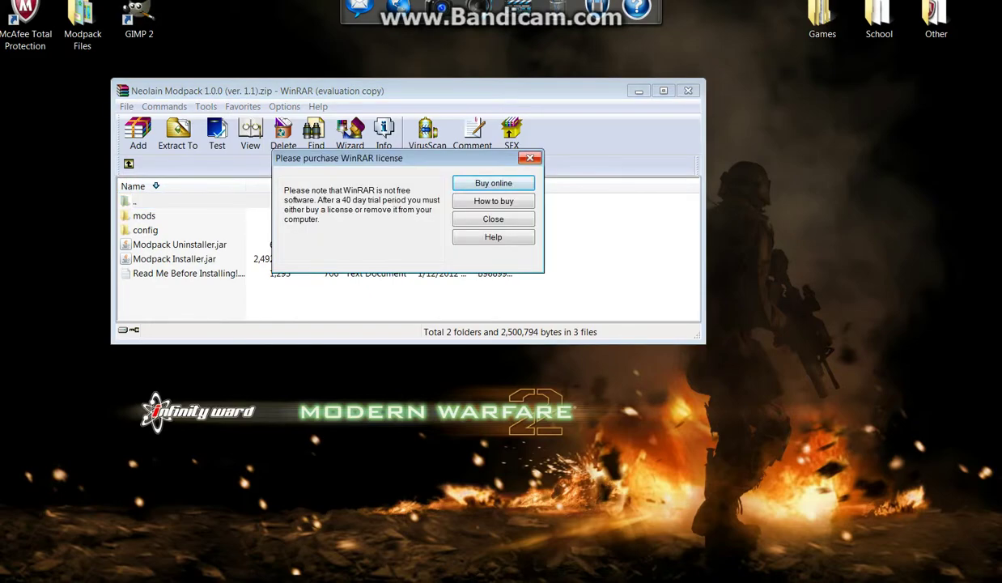
{"action": "left_click", "coordinate": [530, 158]}
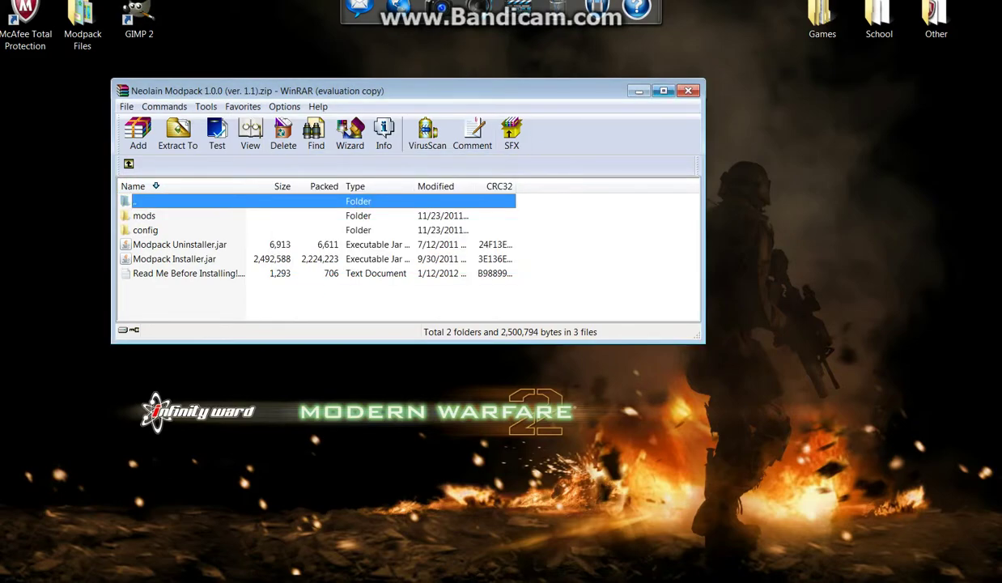
{"action": "left_click_drag", "start_coordinate": [212, 299], "coordinate": [162, 212]}
{"action": "left_click", "coordinate": [208, 293]}
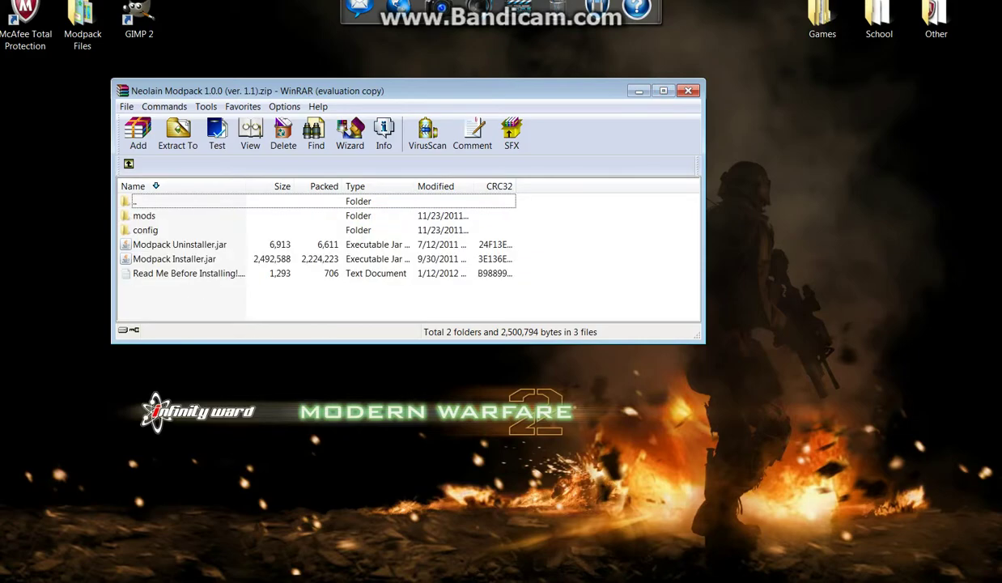
Step: Open Read Me Before Installing!.txt from the modpack archive and read through the install notes
{"action": "double_click", "coordinate": [186, 273]}
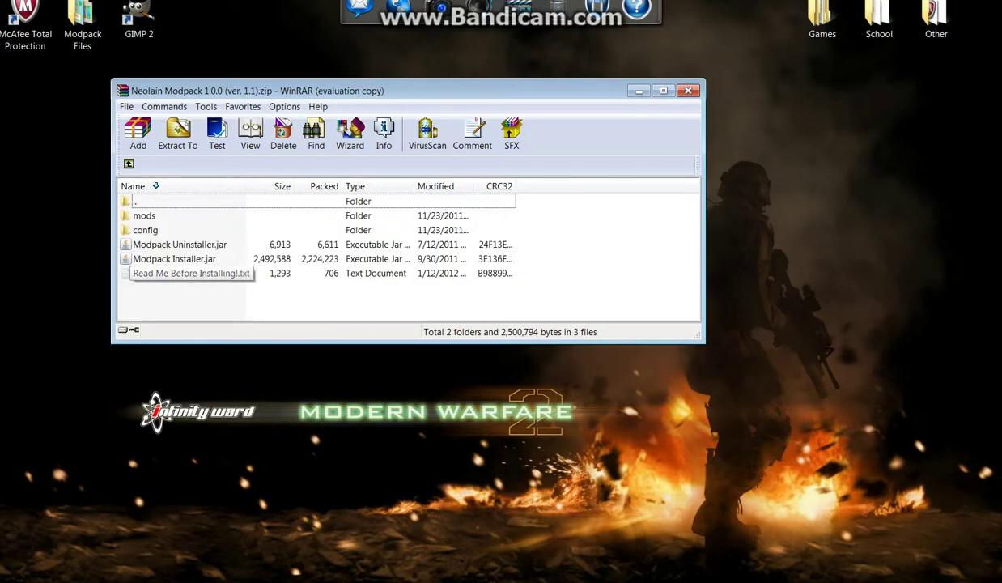
{"action": "scroll", "coordinate": [154, 424], "scroll_direction": "down", "scroll_amount": 1}
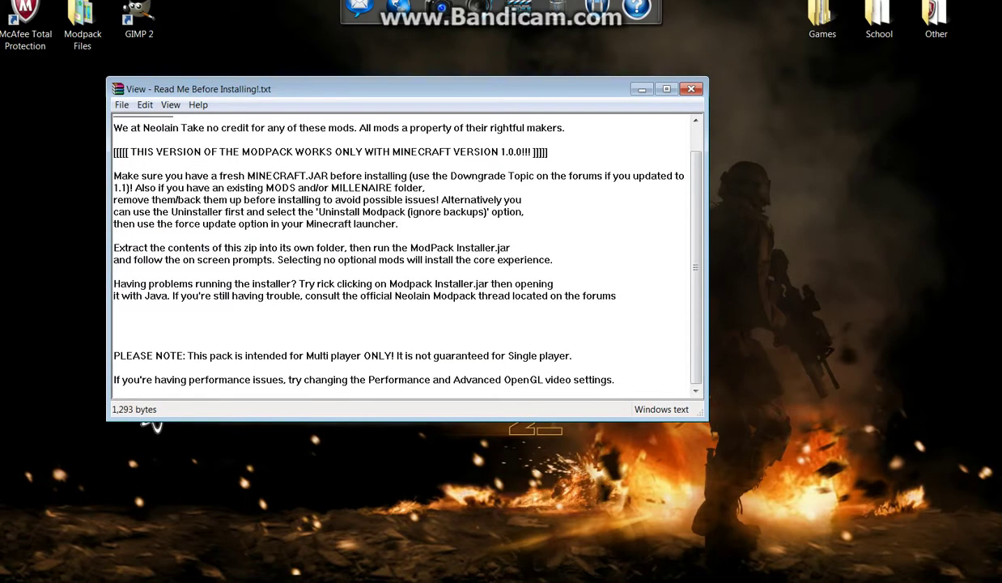
{"action": "scroll", "coordinate": [154, 424], "scroll_direction": "up", "scroll_amount": 1}
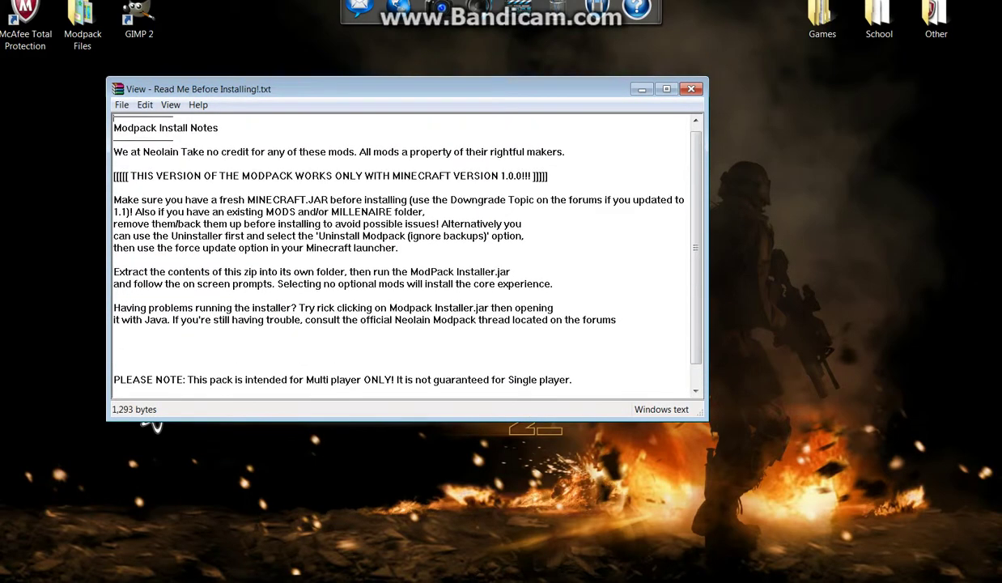
{"action": "scroll", "coordinate": [154, 424], "scroll_direction": "down", "scroll_amount": 1}
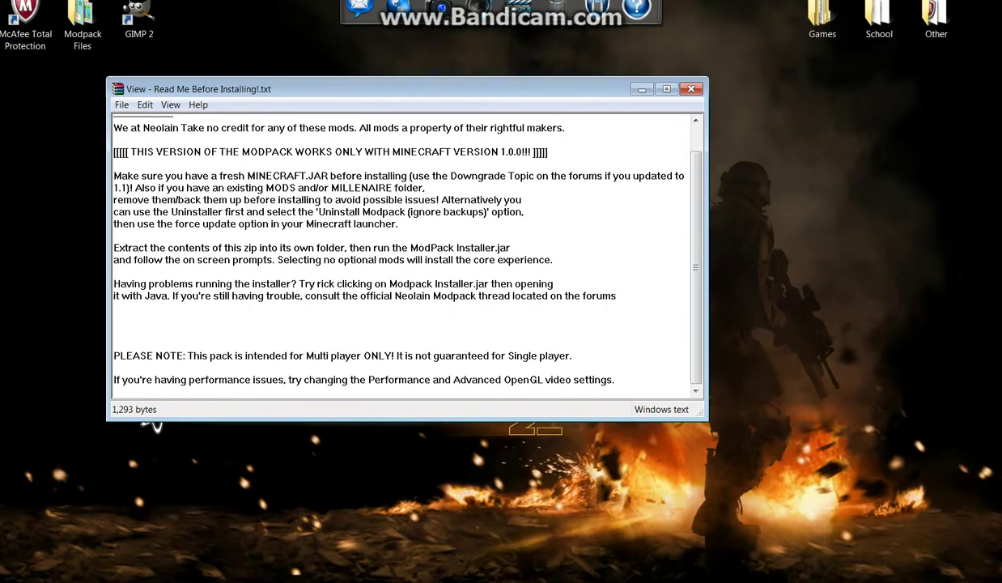
Step: Close the install notes and move the archive window so that the desktop icons are uncovered
{"action": "scroll", "coordinate": [154, 424], "scroll_direction": "up", "scroll_amount": 1}
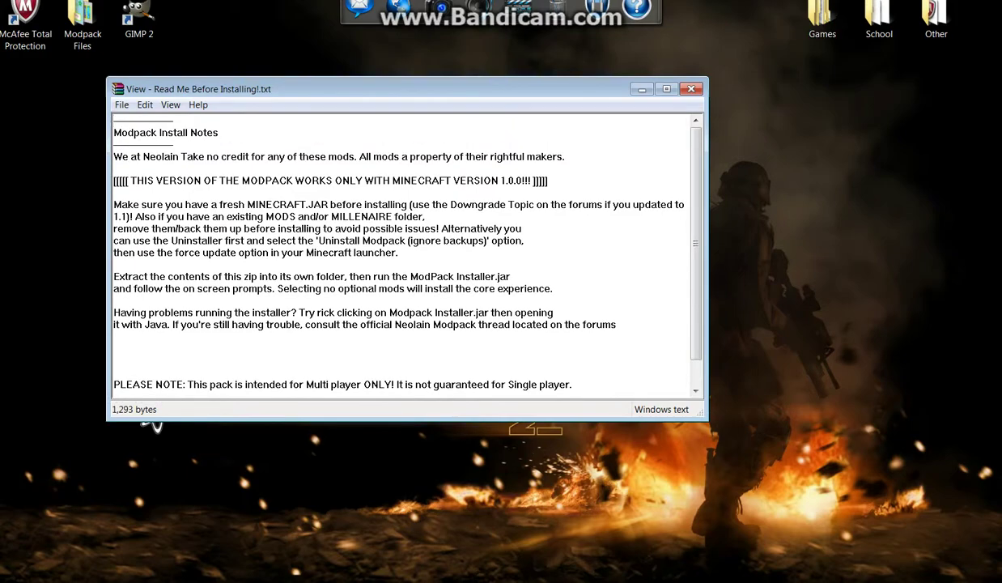
{"action": "key", "text": "Escape"}
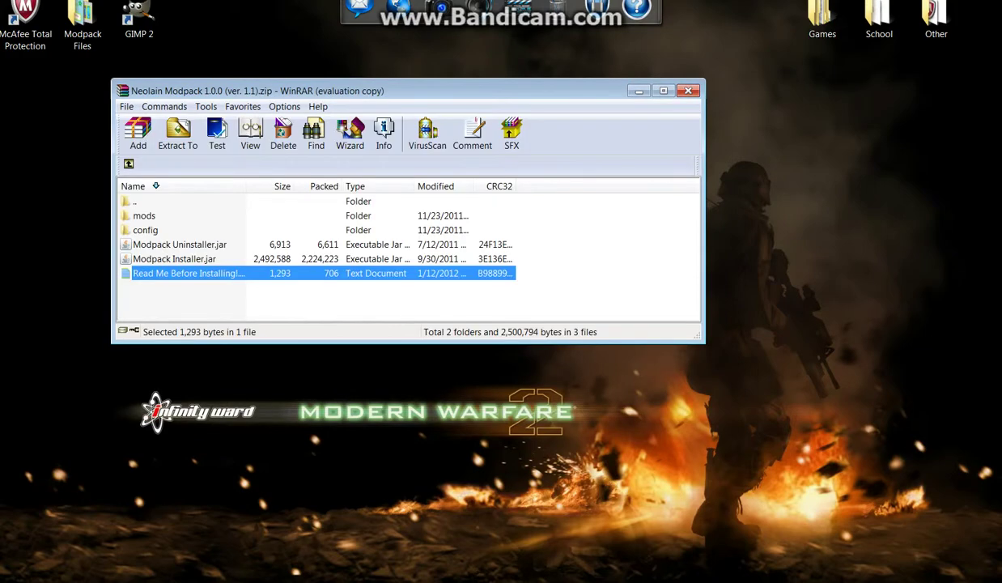
{"action": "left_click_drag", "start_coordinate": [187, 292], "coordinate": [186, 215]}
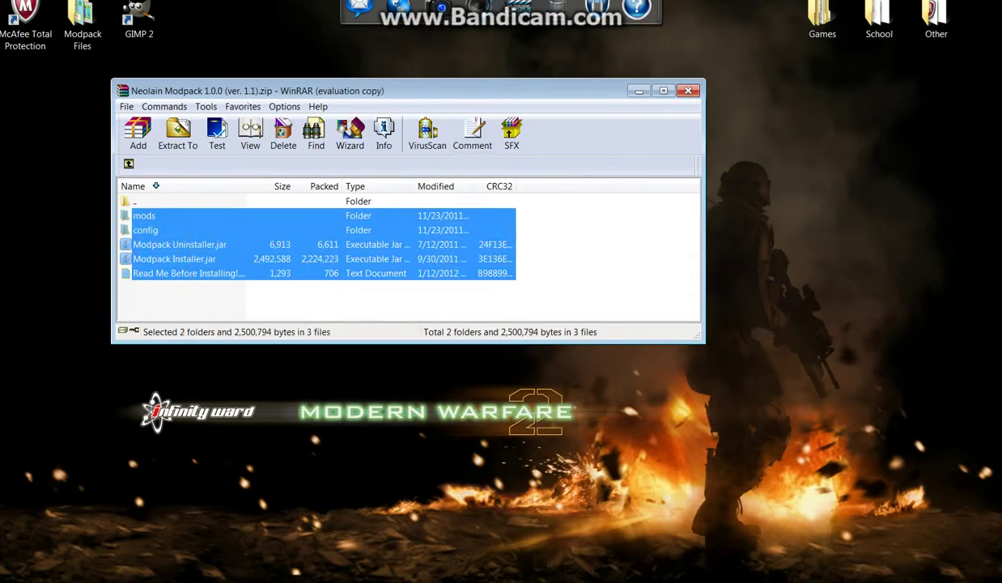
{"action": "left_click", "coordinate": [186, 296]}
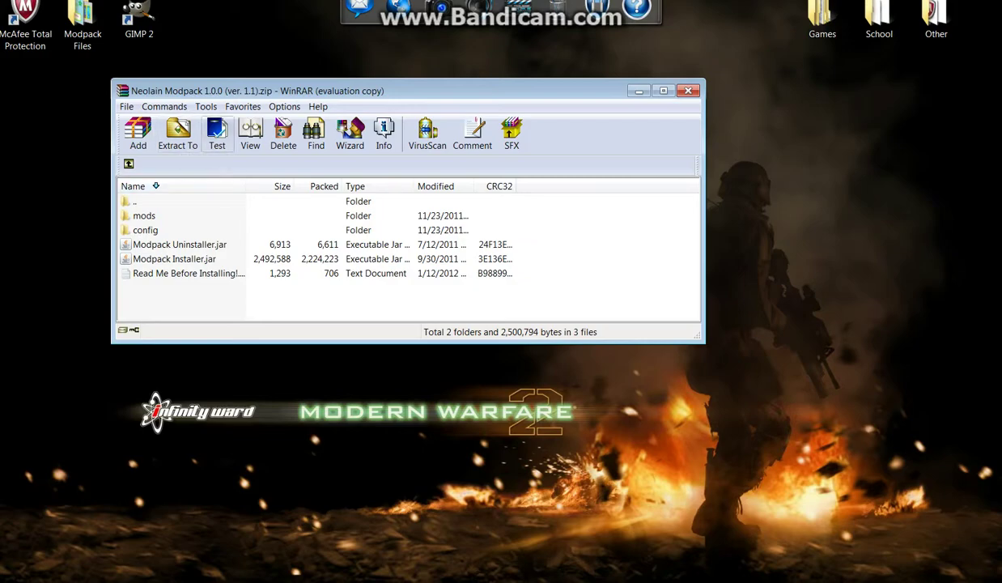
{"action": "left_click_drag", "start_coordinate": [223, 91], "coordinate": [270, 77]}
{"action": "left_click_drag", "start_coordinate": [372, 76], "coordinate": [444, 279]}
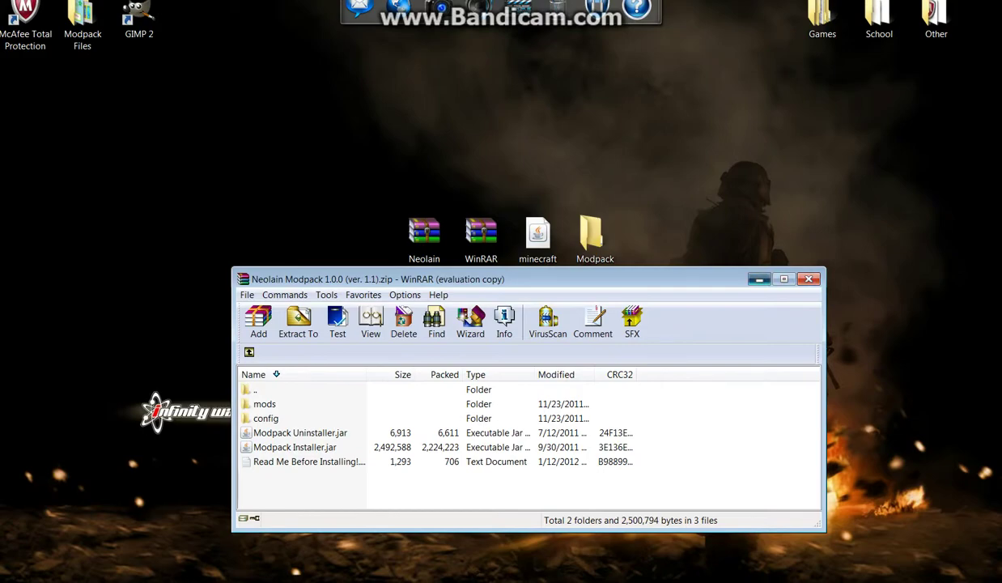
Step: Minimize the archive window and delete the existing Modpack folder from the desktop
{"action": "left_click", "coordinate": [759, 278]}
{"action": "right_click", "coordinate": [591, 235]}
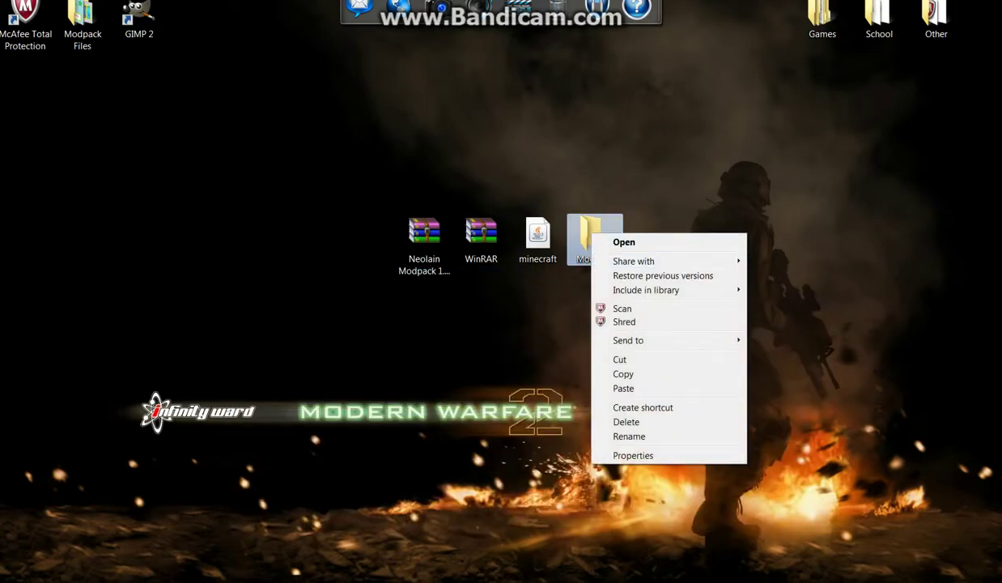
{"action": "left_click", "coordinate": [627, 408]}
{"action": "key", "text": "Return"}
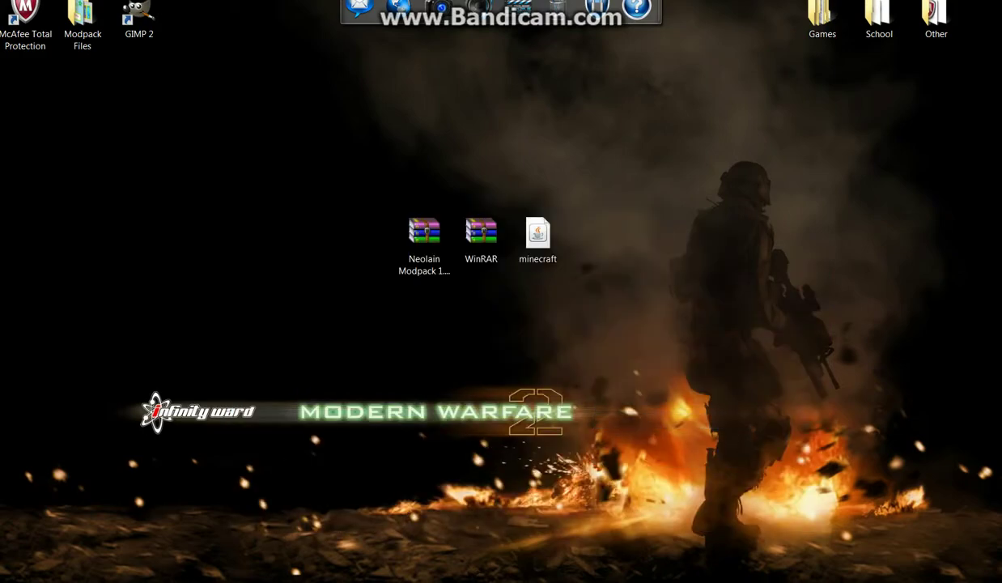
Step: Create a desktop folder named Modpack beside the minecraft file and open it briefly to check its contents
{"action": "right_click", "coordinate": [633, 341]}
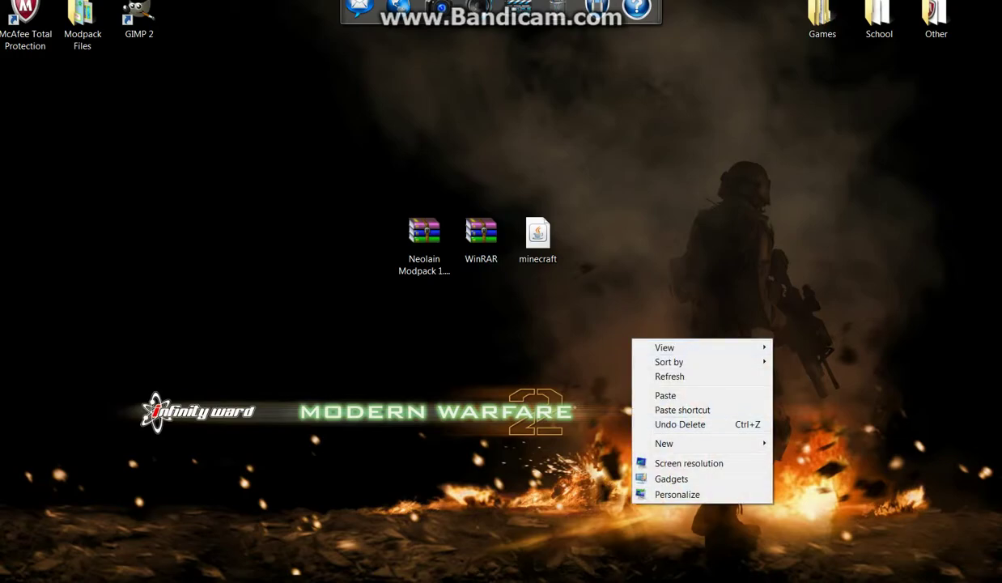
{"action": "mouse_move", "coordinate": [672, 444]}
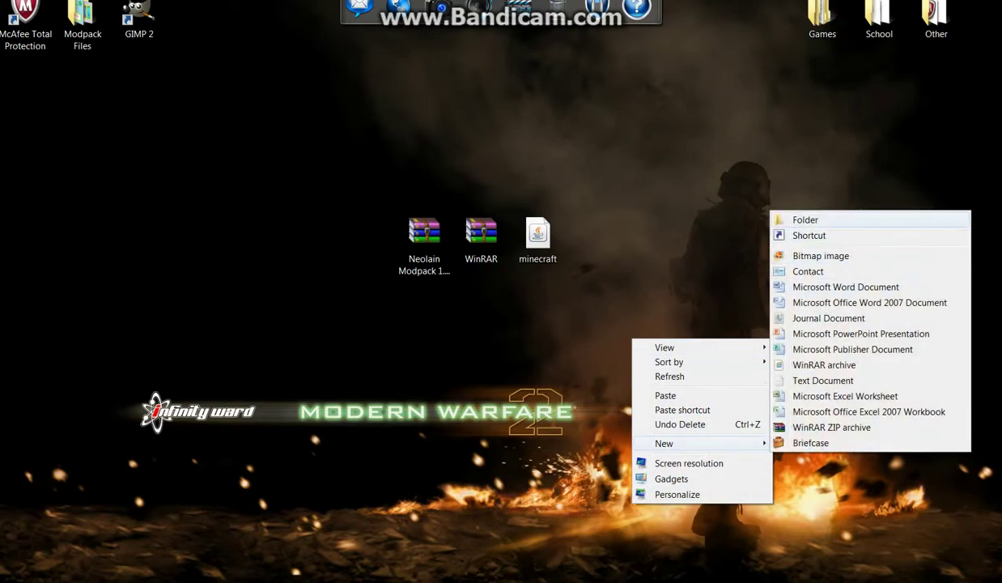
{"action": "left_click", "coordinate": [806, 219]}
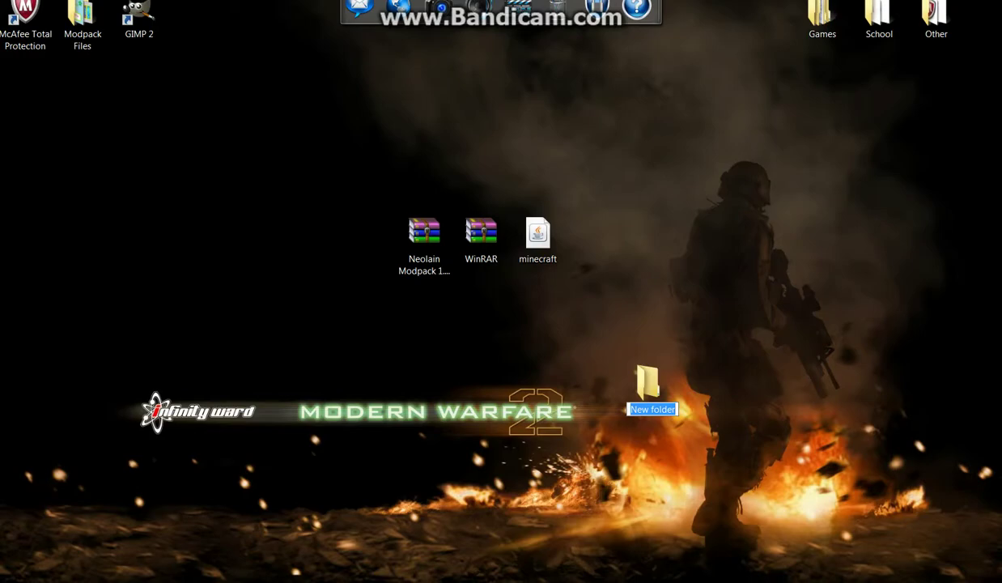
{"action": "type", "text": "Modpack"}
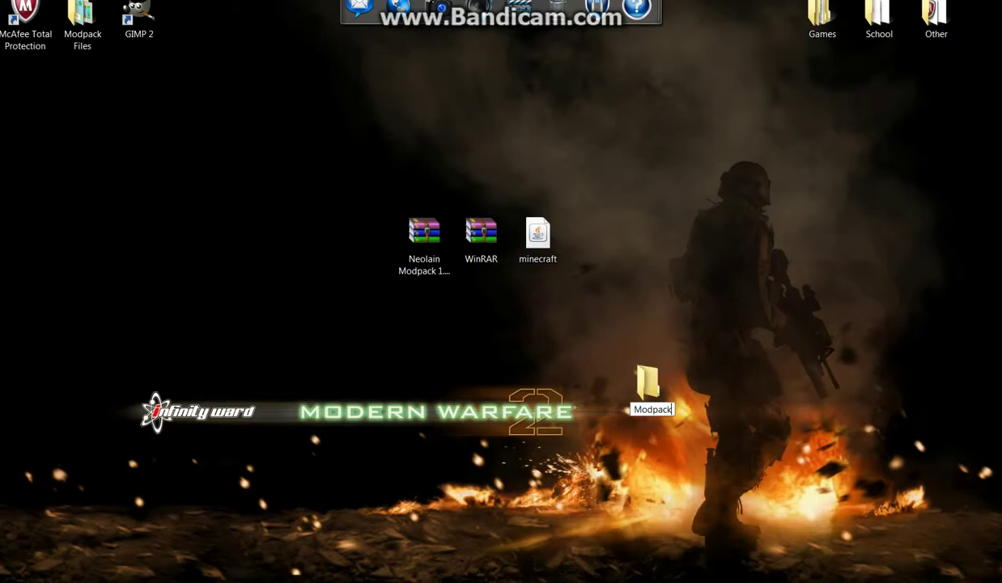
{"action": "key", "text": "Return"}
{"action": "left_click_drag", "start_coordinate": [648, 380], "coordinate": [591, 235]}
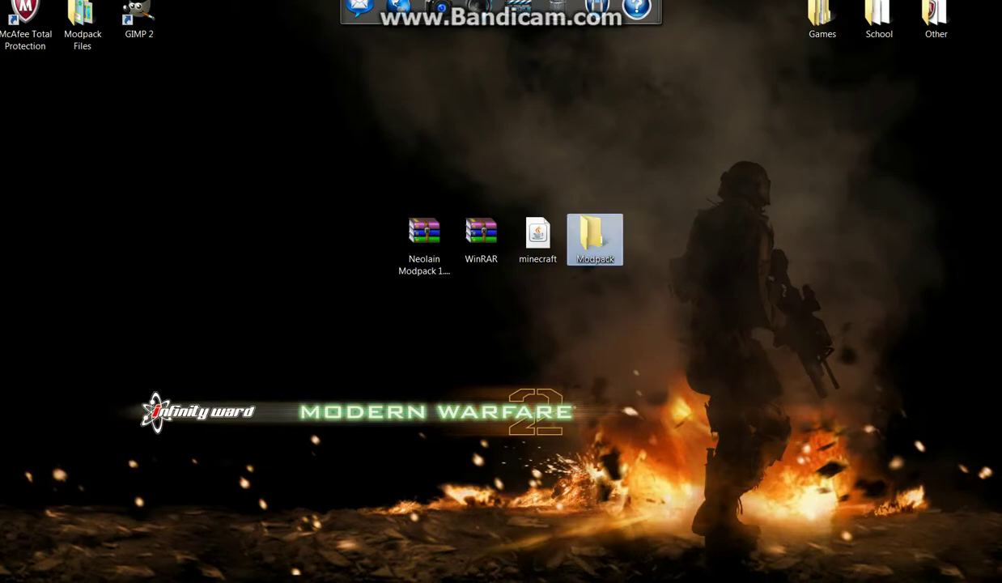
{"action": "double_click", "coordinate": [595, 239]}
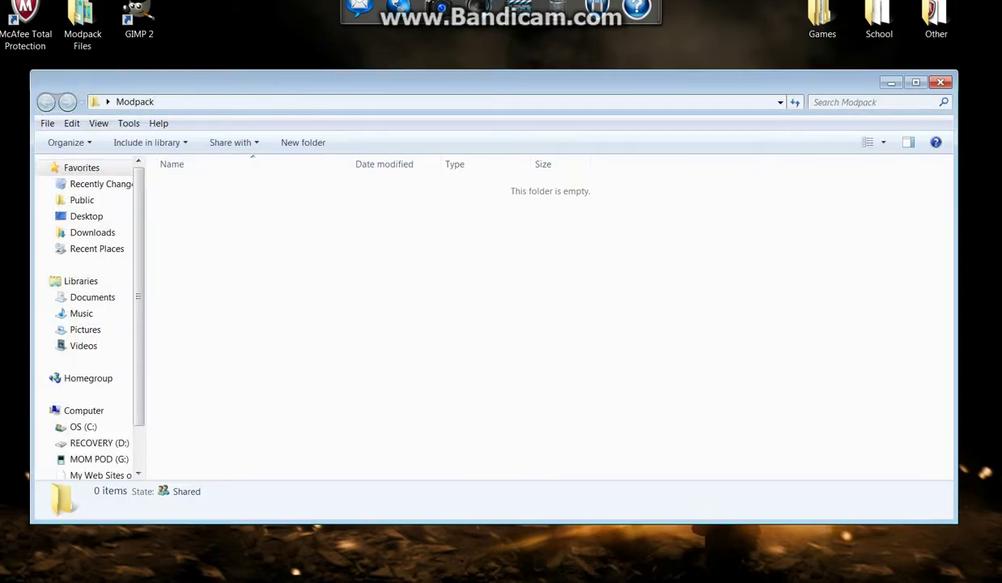
{"action": "left_click", "coordinate": [893, 82]}
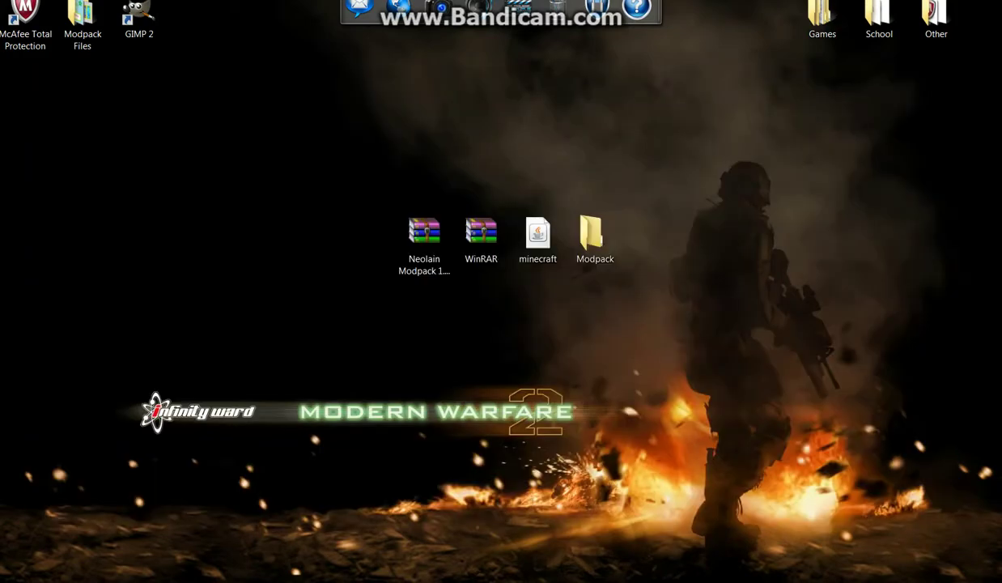
Step: Extract the entire Neolain Modpack archive into the Modpack folder on the desktop
{"action": "key", "text": "alt+Tab"}
{"action": "left_click_drag", "start_coordinate": [340, 275], "coordinate": [329, 250]}
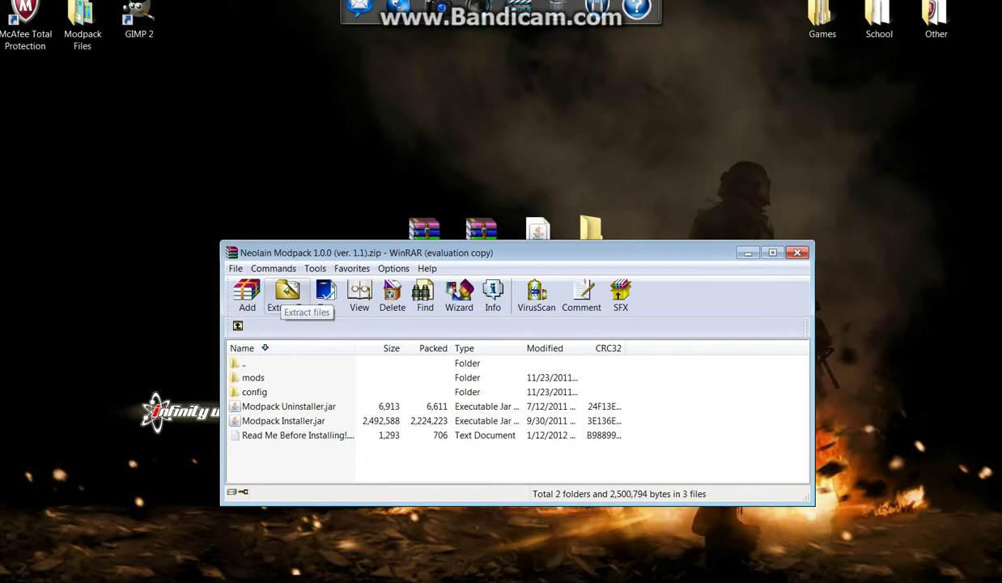
{"action": "left_click", "coordinate": [287, 295]}
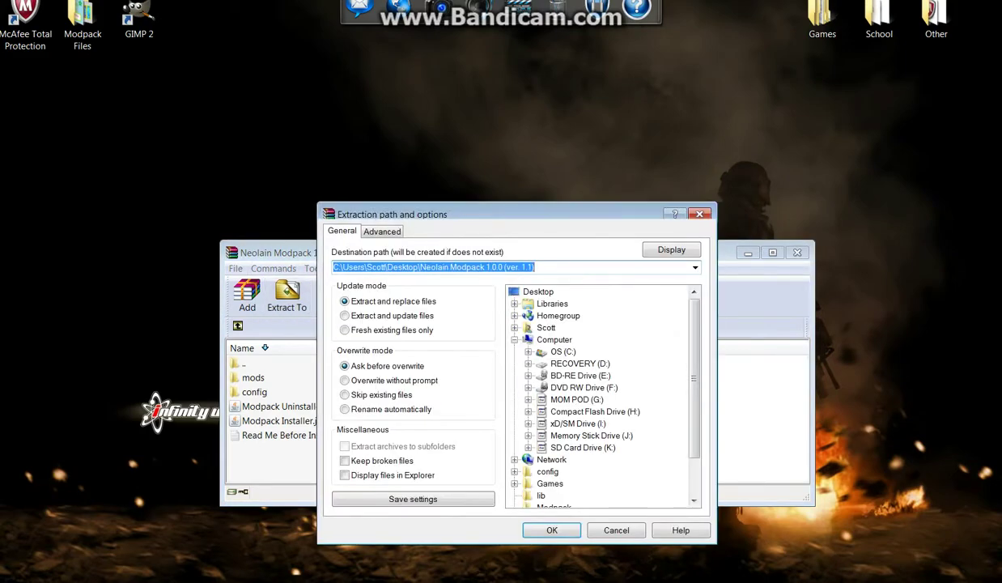
{"action": "left_click_drag", "start_coordinate": [694, 378], "coordinate": [694, 414]}
{"action": "left_click", "coordinate": [554, 459]}
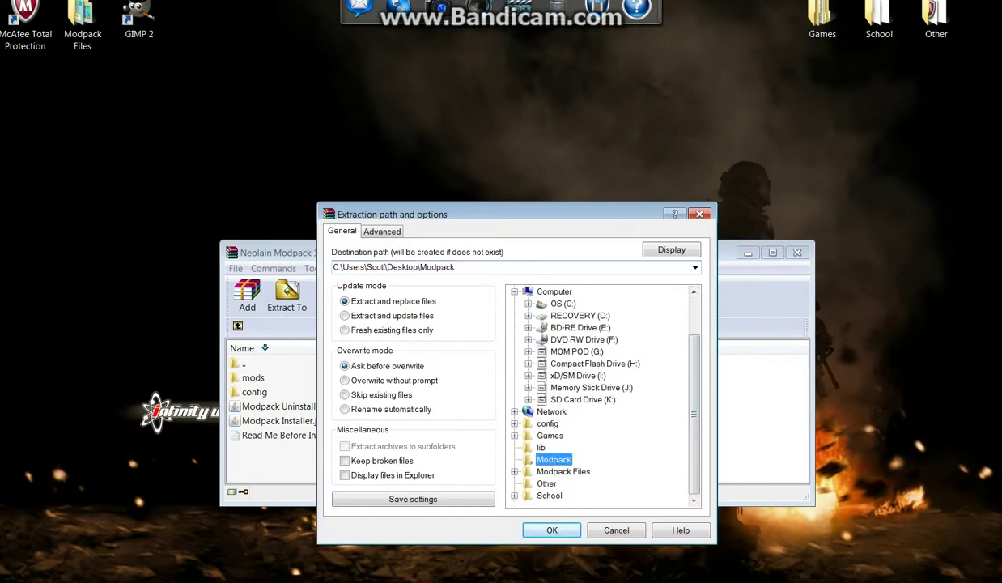
{"action": "scroll", "coordinate": [599, 397], "scroll_direction": "up", "scroll_amount": 2}
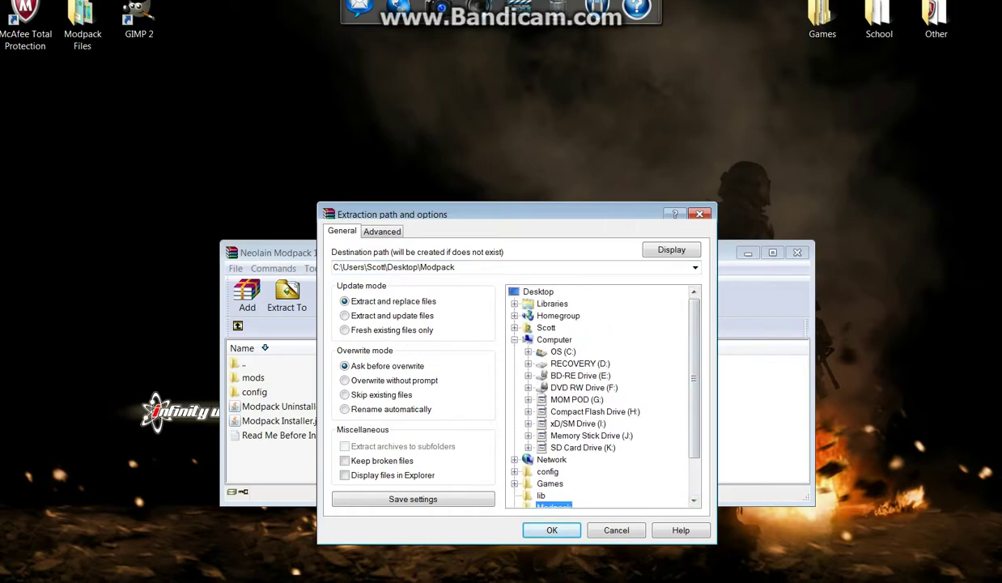
{"action": "left_click", "coordinate": [538, 292]}
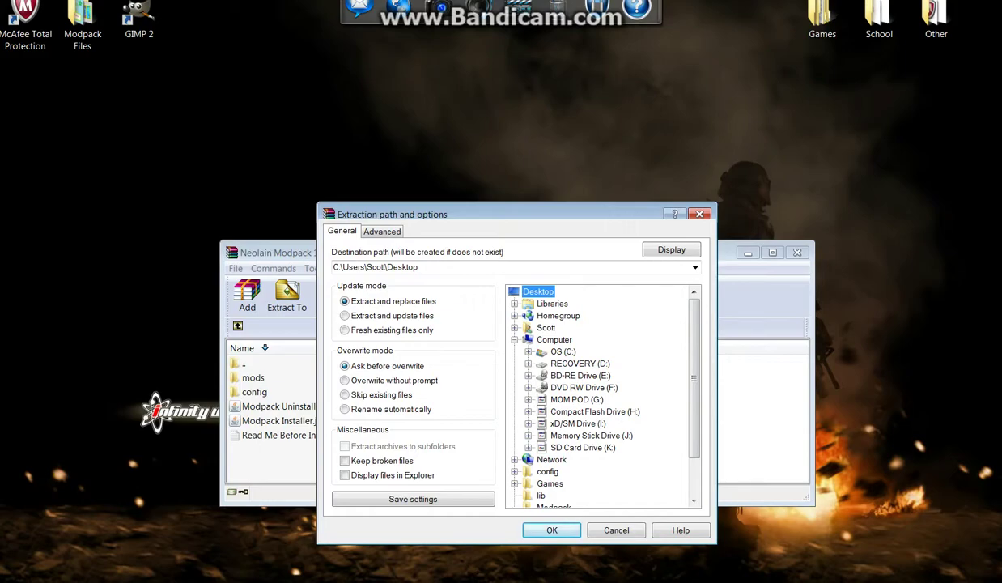
{"action": "scroll", "coordinate": [600, 396], "scroll_direction": "down", "scroll_amount": 2}
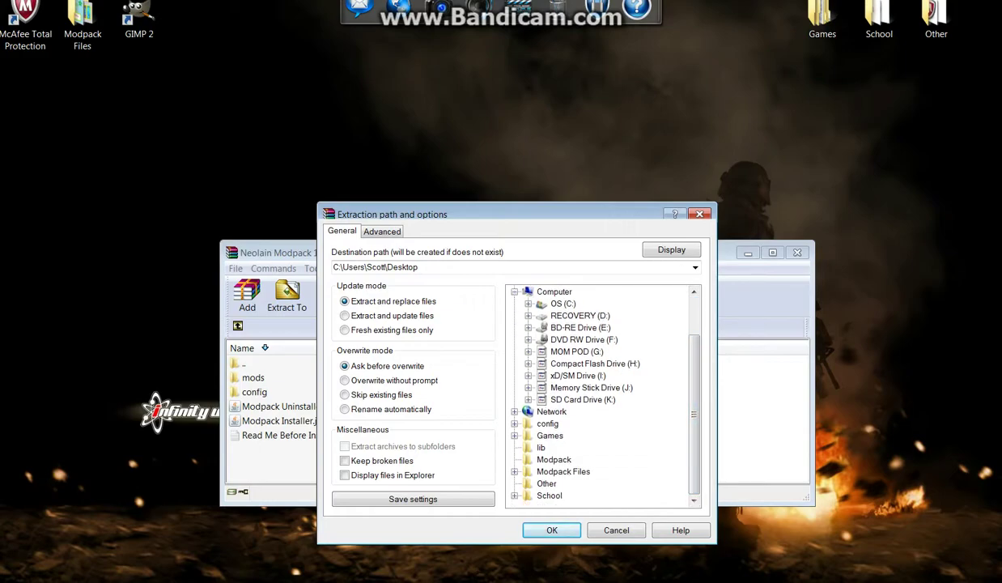
{"action": "left_click", "coordinate": [554, 459]}
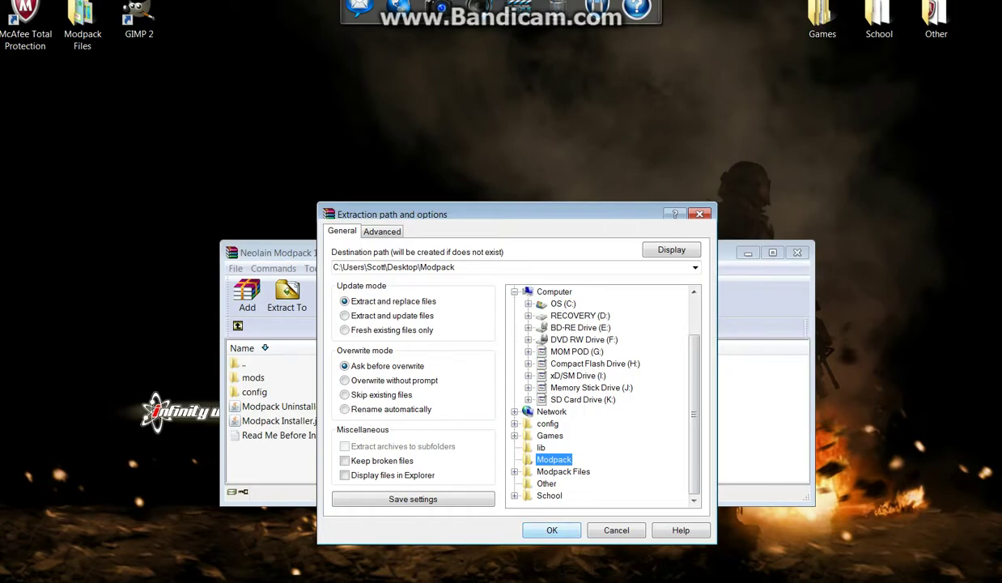
{"action": "left_click", "coordinate": [551, 530]}
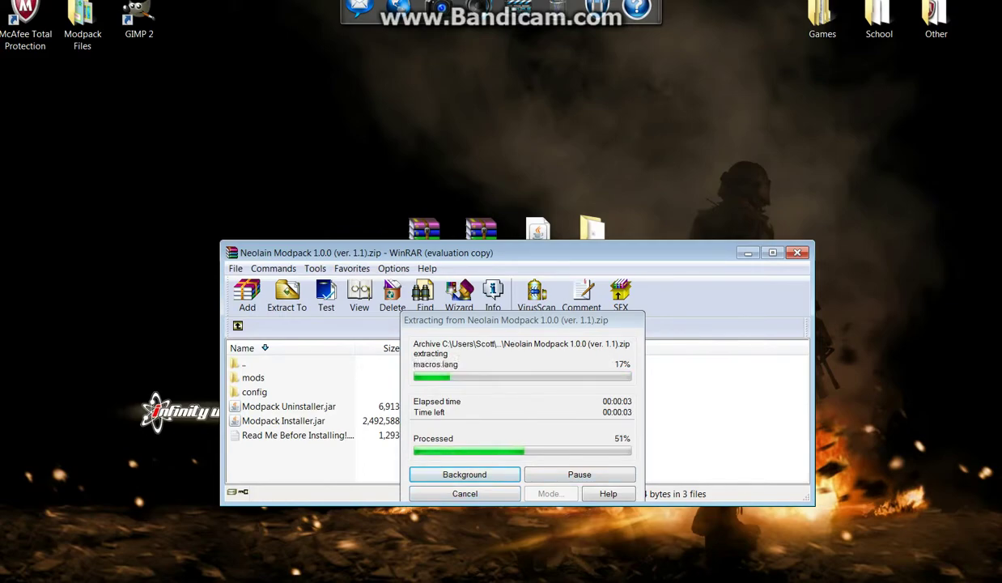
Step: Close the archive window and run Modpack Installer from the desktop Modpack folder
{"action": "left_click", "coordinate": [283, 420]}
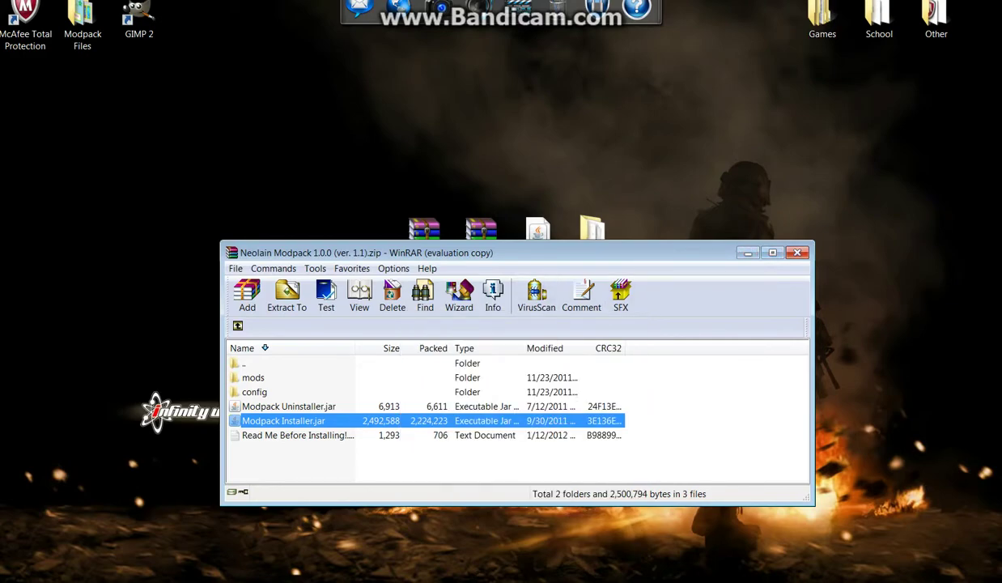
{"action": "left_click", "coordinate": [797, 252]}
{"action": "double_click", "coordinate": [595, 239]}
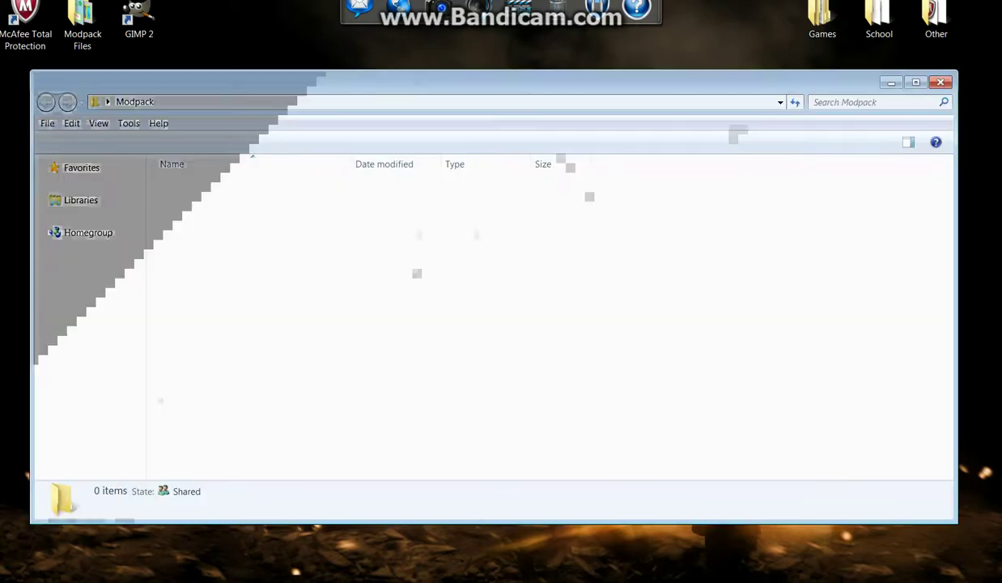
{"action": "left_click_drag", "start_coordinate": [243, 272], "coordinate": [217, 183]}
{"action": "left_click", "coordinate": [243, 268]}
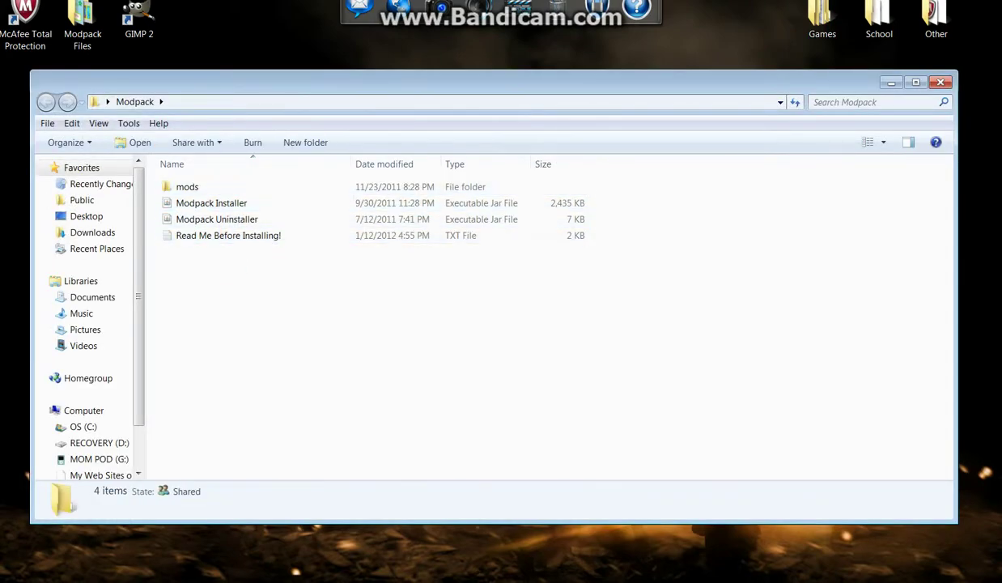
{"action": "left_click", "coordinate": [227, 203]}
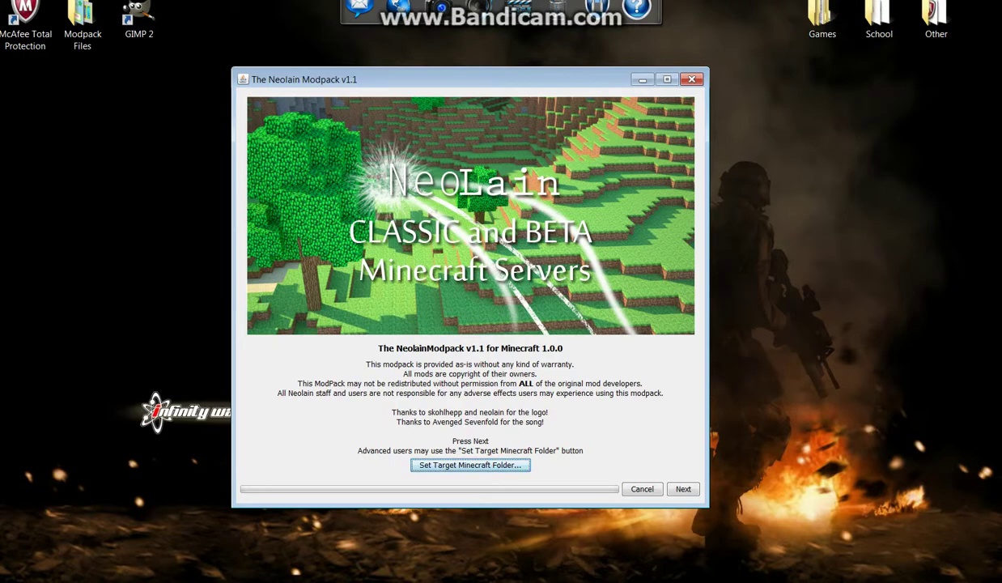
Step: Open the installer's target Minecraft folder chooser and browse through C:\Users to the user's own profile folder
{"action": "left_click_drag", "start_coordinate": [470, 80], "coordinate": [491, 83]}
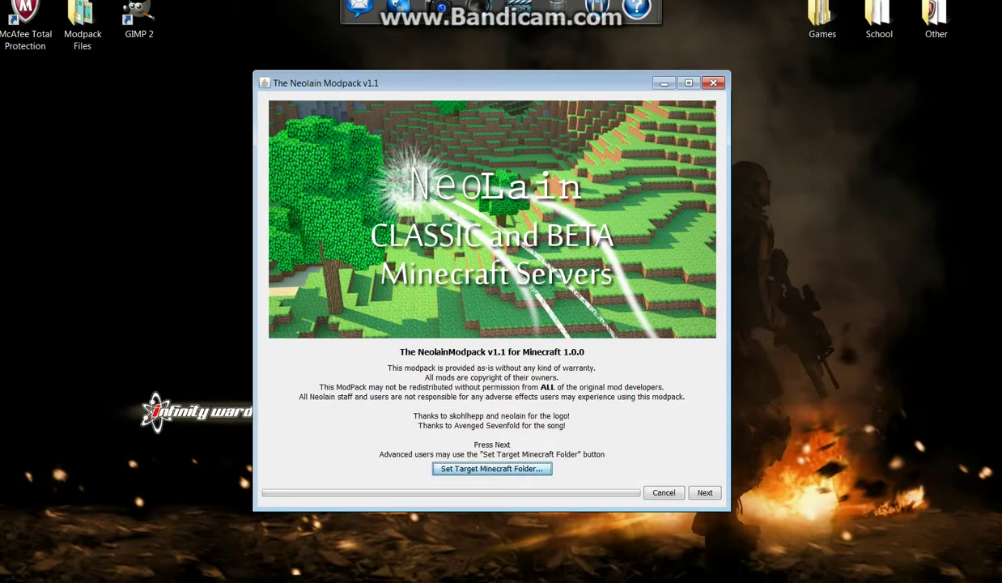
{"action": "key", "text": "space"}
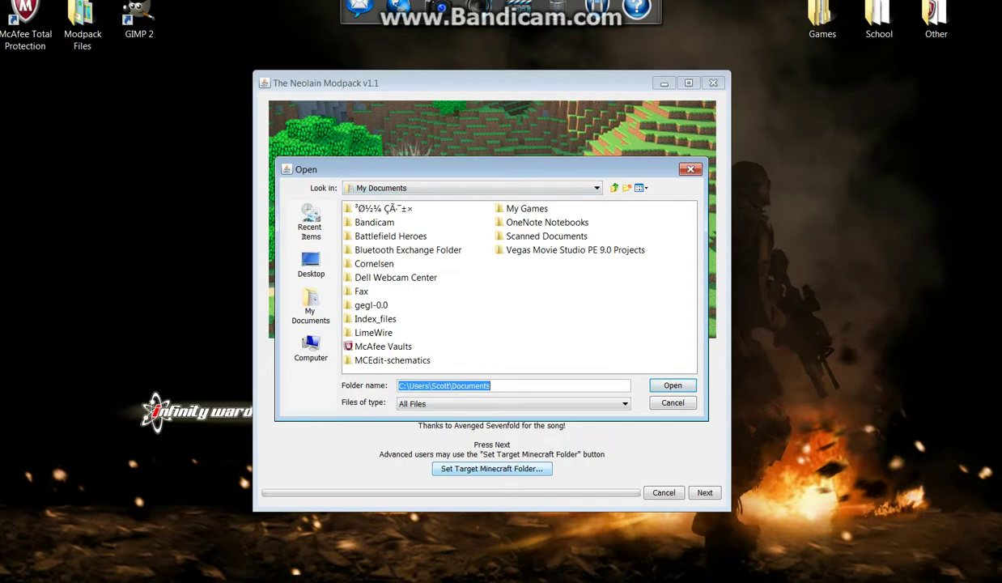
{"action": "left_click", "coordinate": [472, 188]}
{"action": "left_click", "coordinate": [472, 188]}
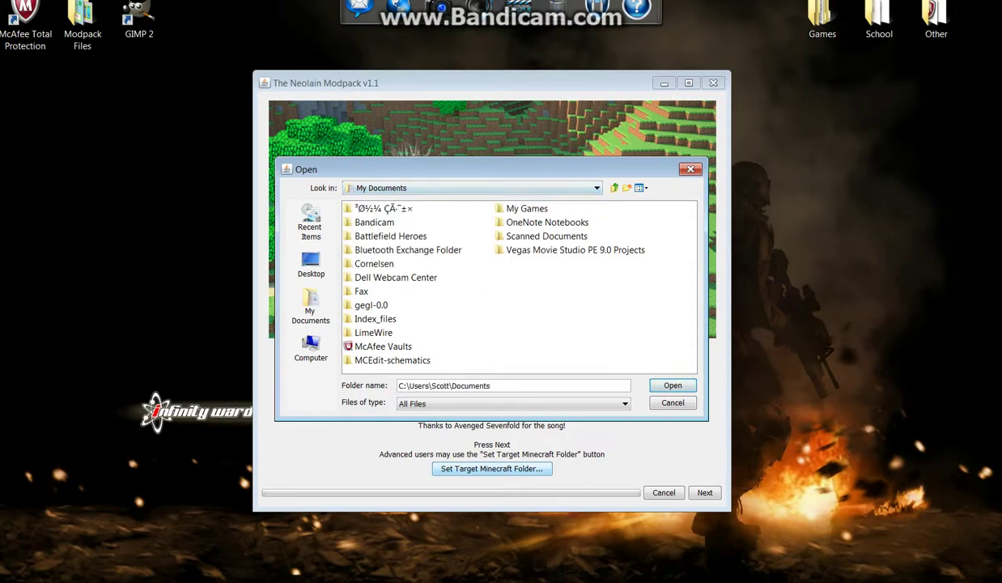
{"action": "left_click", "coordinate": [310, 348]}
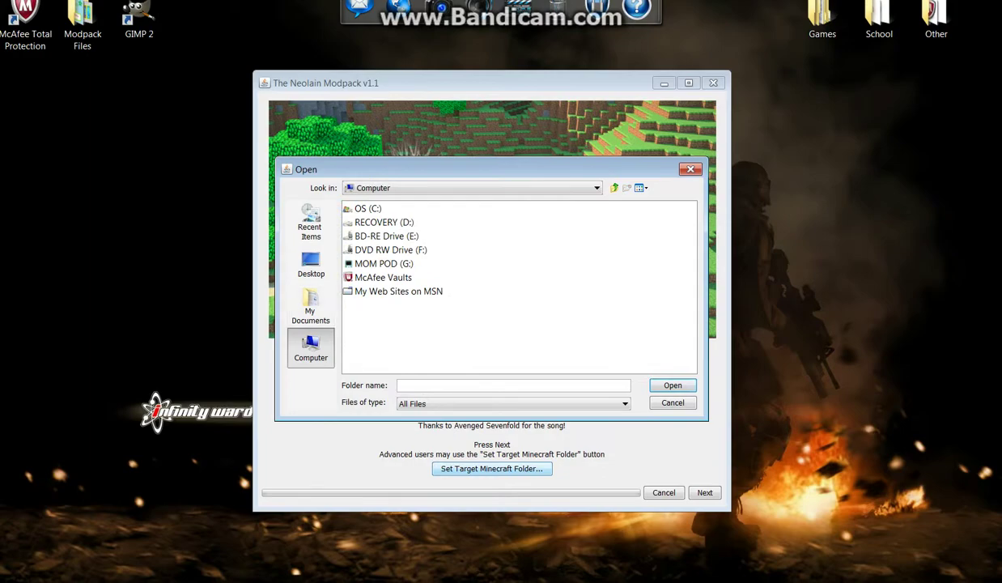
{"action": "double_click", "coordinate": [368, 208]}
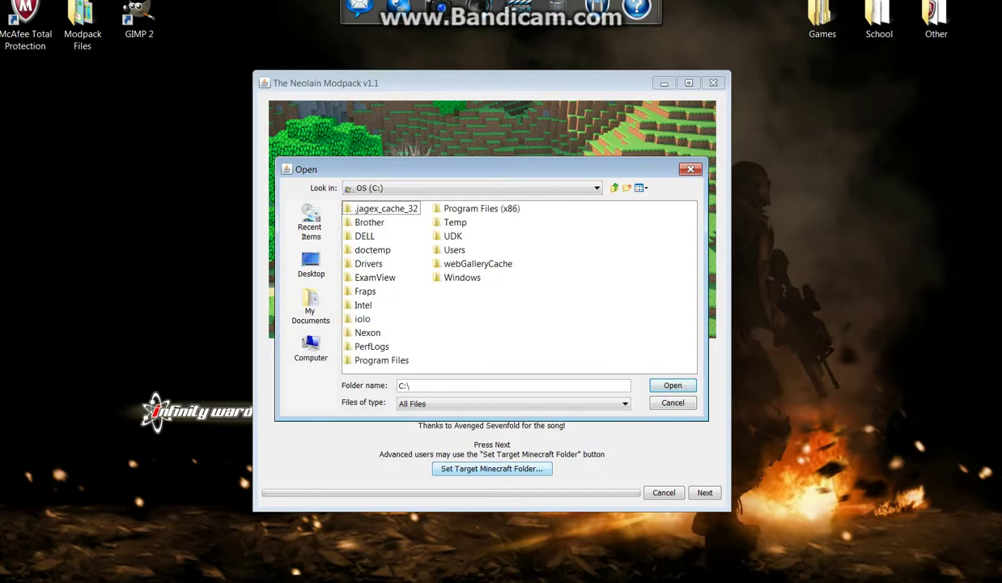
{"action": "double_click", "coordinate": [454, 249]}
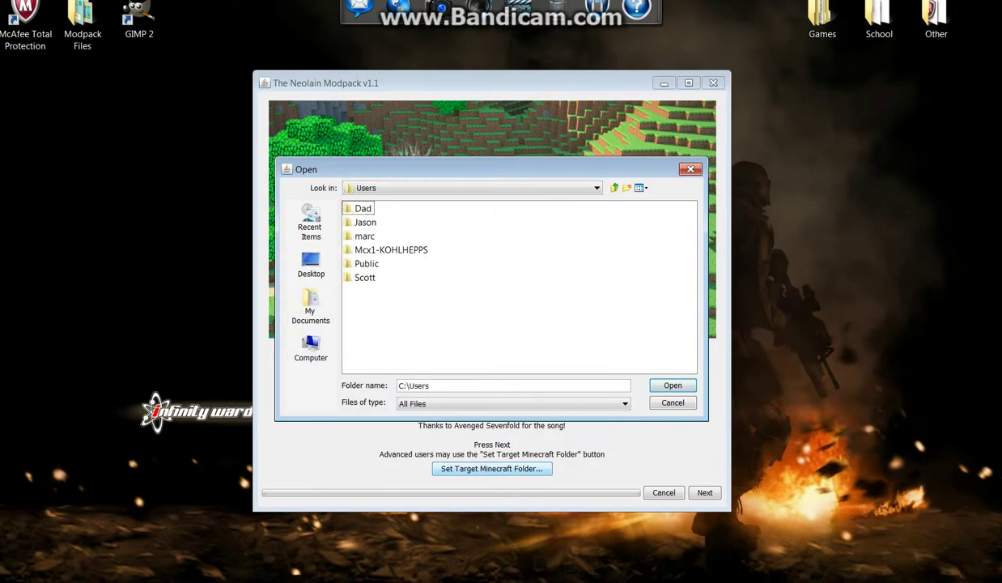
{"action": "double_click", "coordinate": [364, 277]}
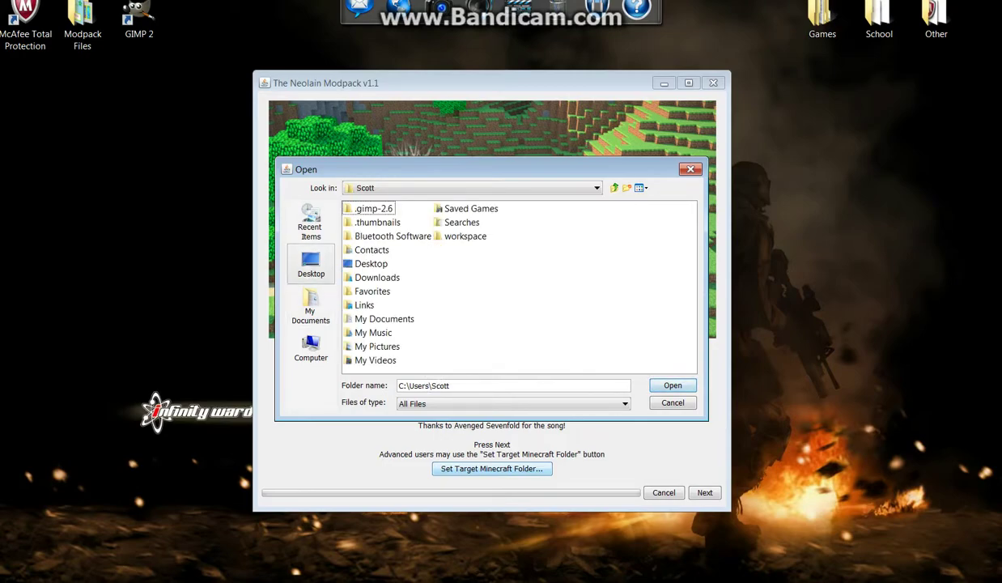
Step: Browse to C:\Program Files (x86) in the target folder chooser and cancel without choosing a folder
{"action": "left_click", "coordinate": [311, 348]}
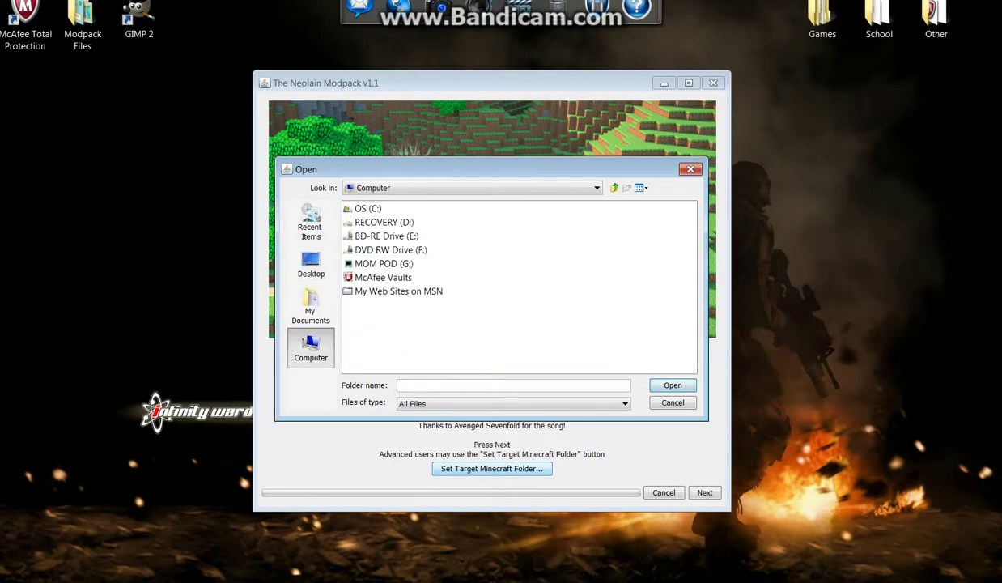
{"action": "double_click", "coordinate": [373, 208]}
{"action": "double_click", "coordinate": [481, 209]}
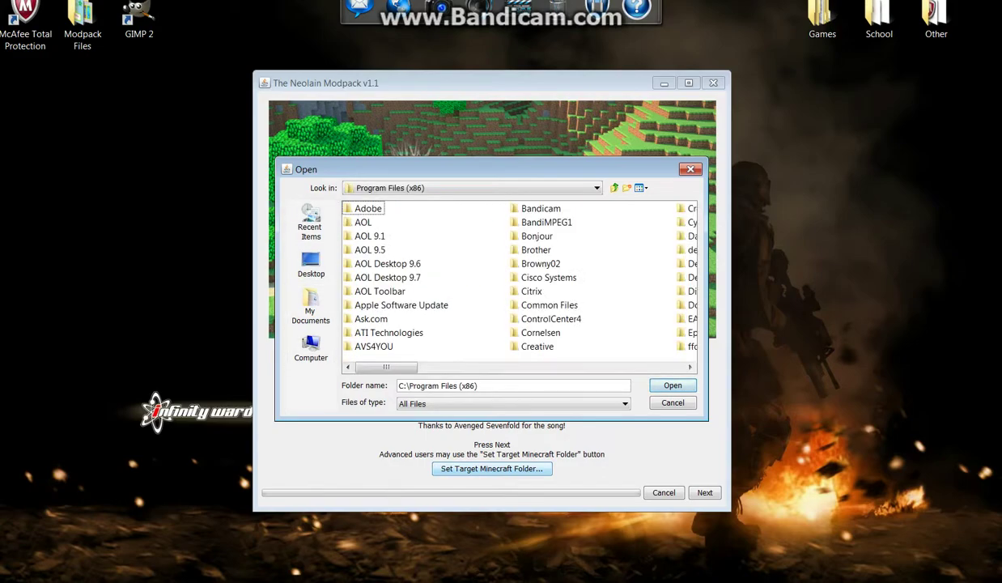
{"action": "mouse_move", "coordinate": [387, 367]}
{"action": "left_mouse_down"}
{"action": "mouse_move", "coordinate": [523, 367]}
{"action": "mouse_move", "coordinate": [386, 367]}
{"action": "left_mouse_up"}
{"action": "key", "text": "Escape"}
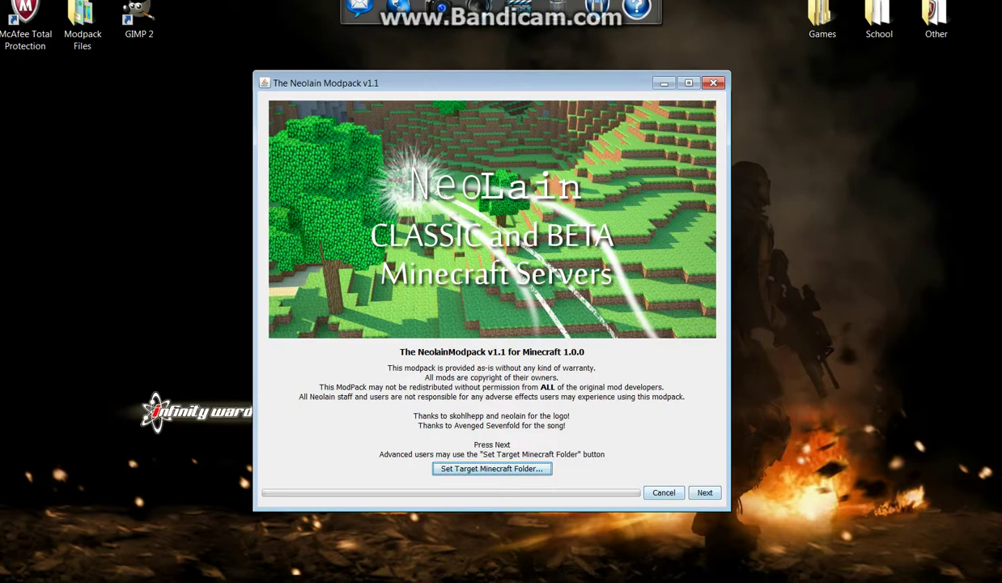
Step: Select all nine optional mods, install the modpack and close the finished installer
{"action": "left_click", "coordinate": [705, 492]}
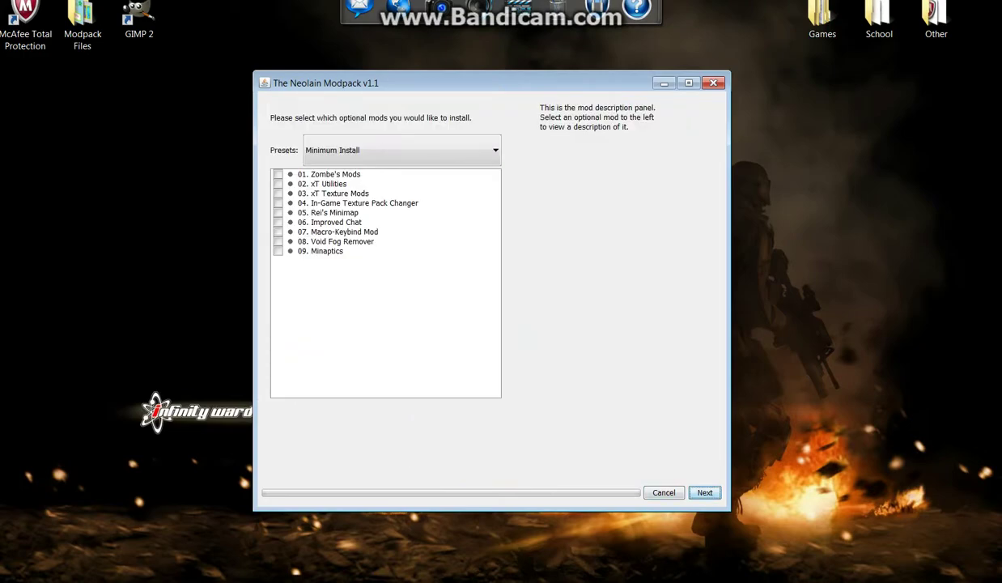
{"action": "left_click", "coordinate": [278, 251]}
{"action": "left_click", "coordinate": [278, 241]}
{"action": "left_click", "coordinate": [401, 150]}
{"action": "left_click", "coordinate": [340, 183]}
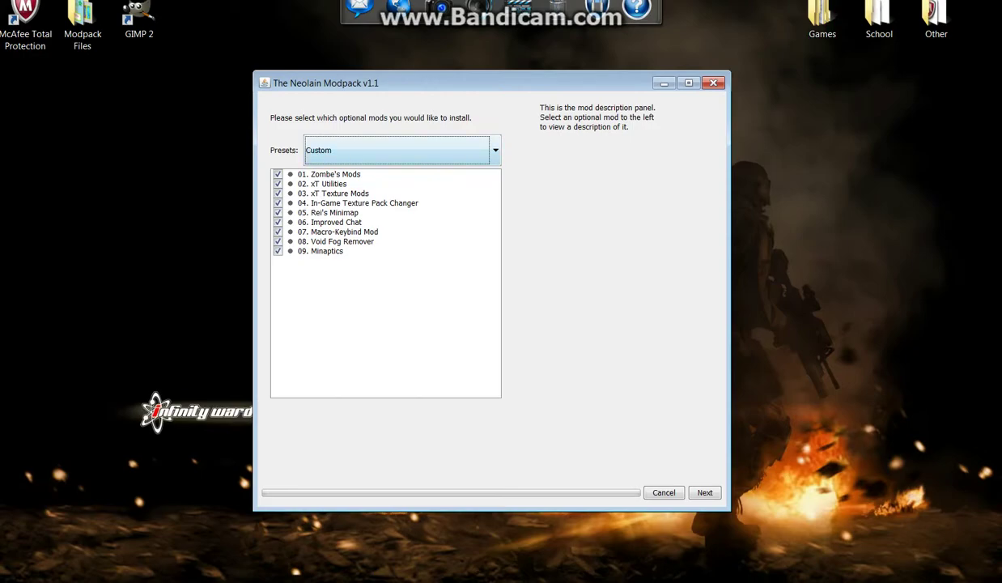
{"action": "left_click", "coordinate": [704, 492]}
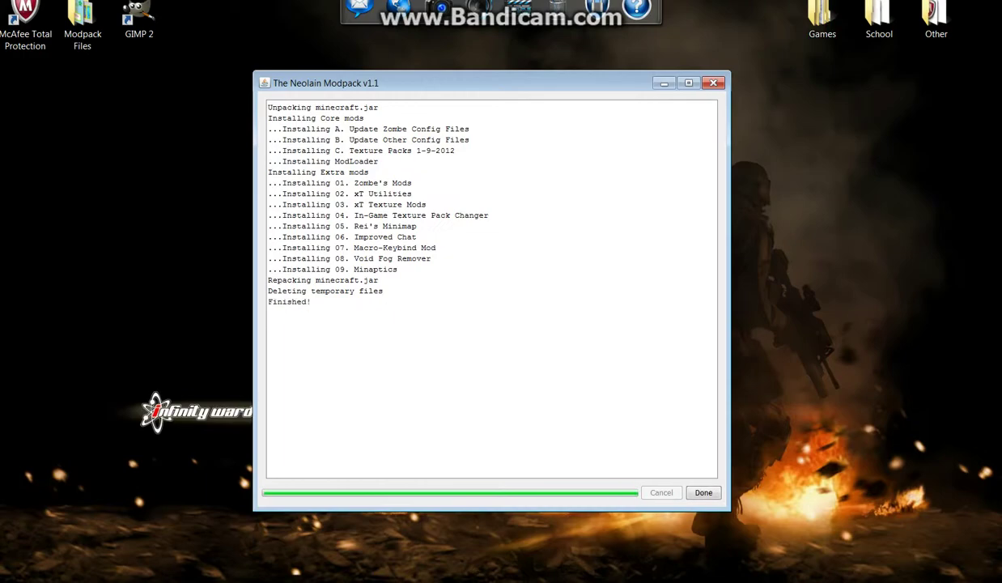
{"action": "key", "text": "Return"}
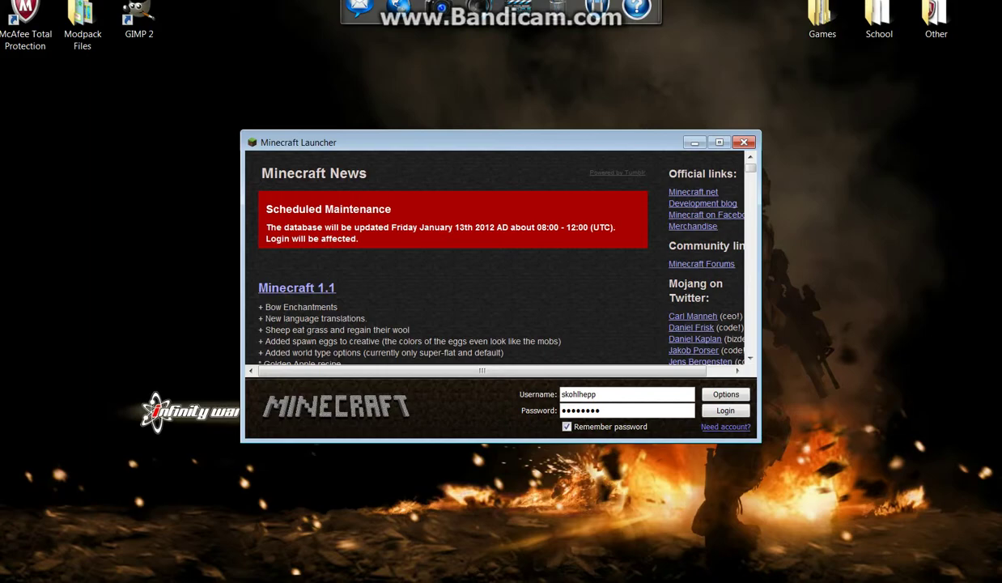
Step: Log in to Minecraft with the remembered account and open the singleplayer world Modpack testing World
{"action": "key", "text": "Return"}
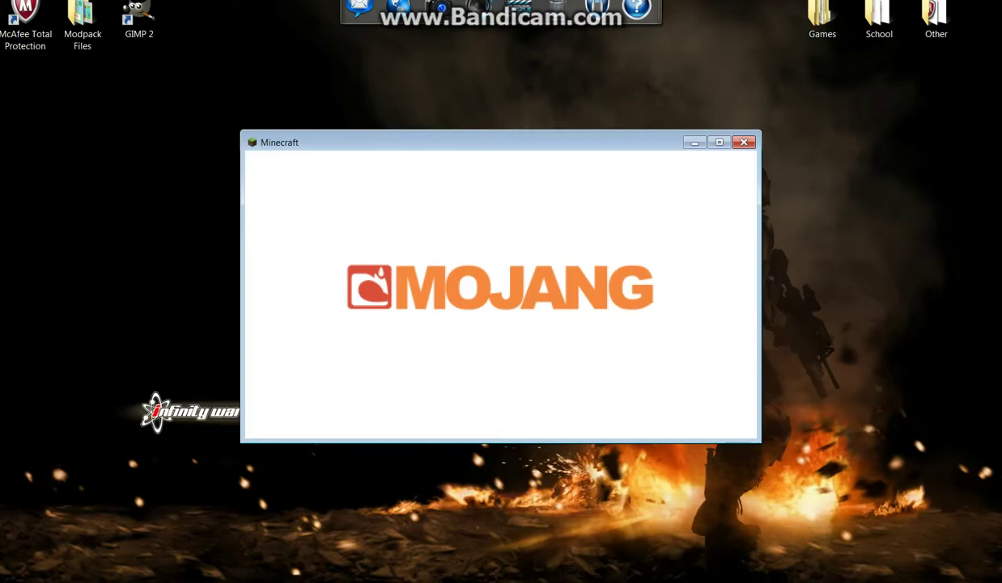
{"action": "left_click", "coordinate": [501, 320]}
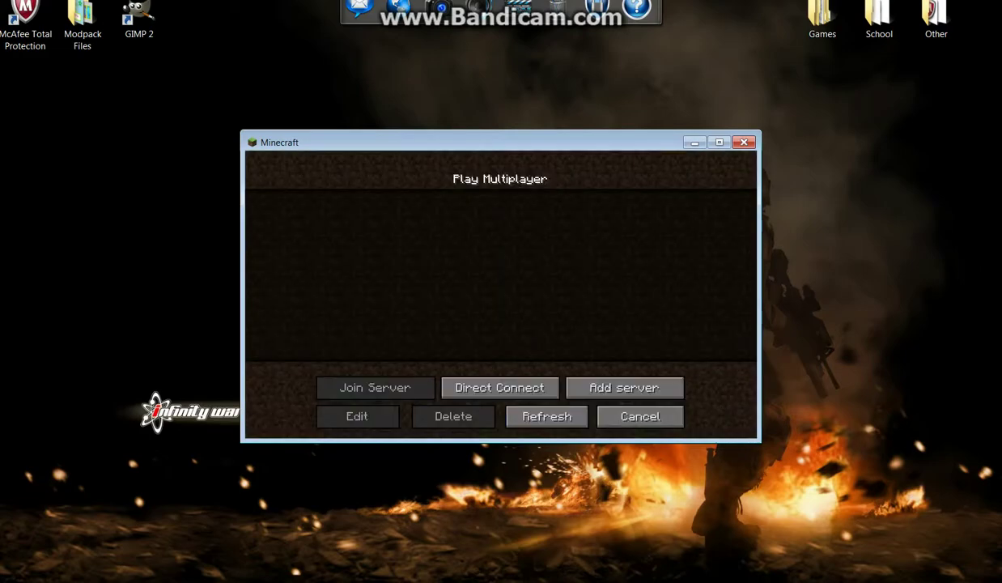
{"action": "left_click", "coordinate": [640, 417]}
{"action": "left_click", "coordinate": [499, 291]}
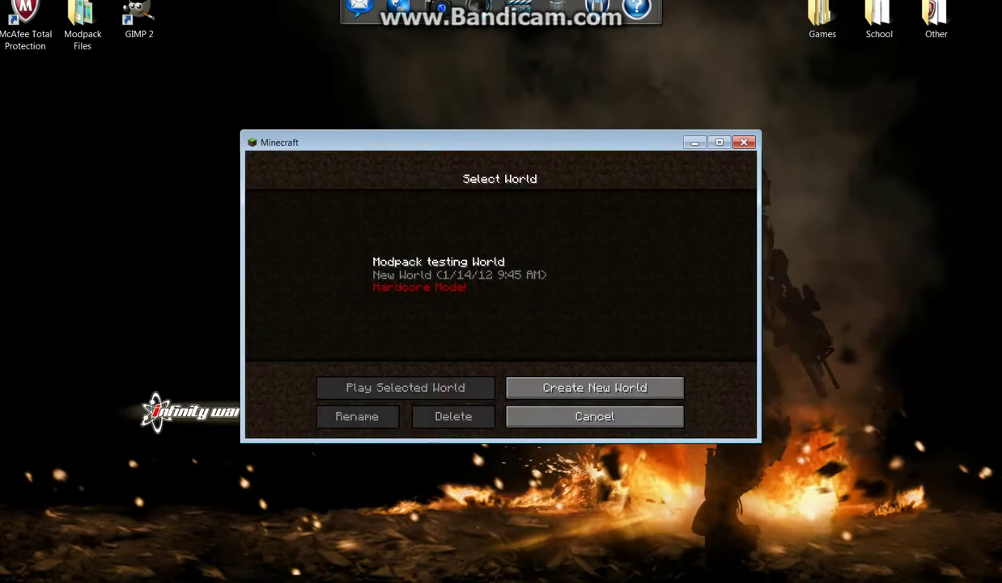
{"action": "left_click", "coordinate": [499, 275]}
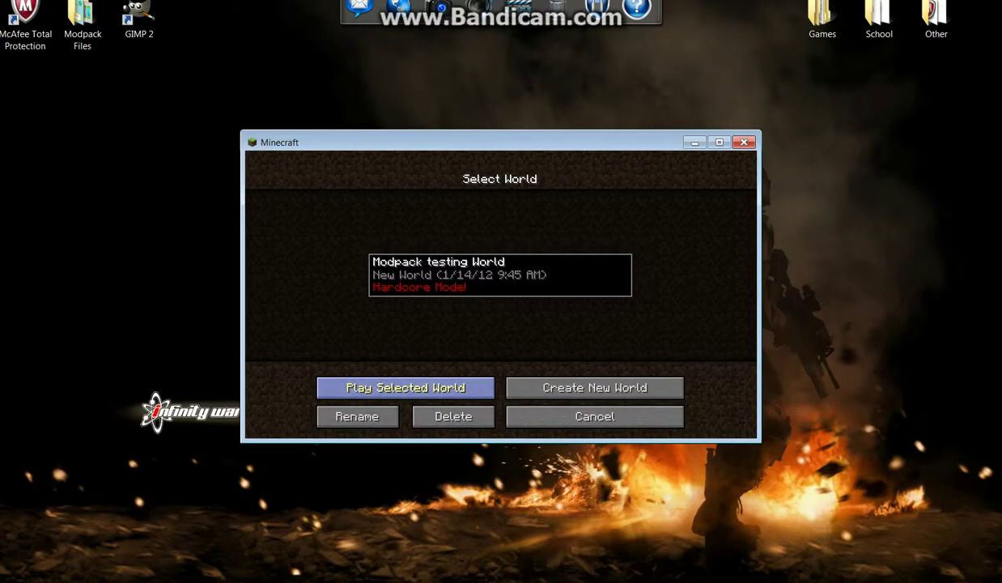
{"action": "left_click", "coordinate": [405, 388]}
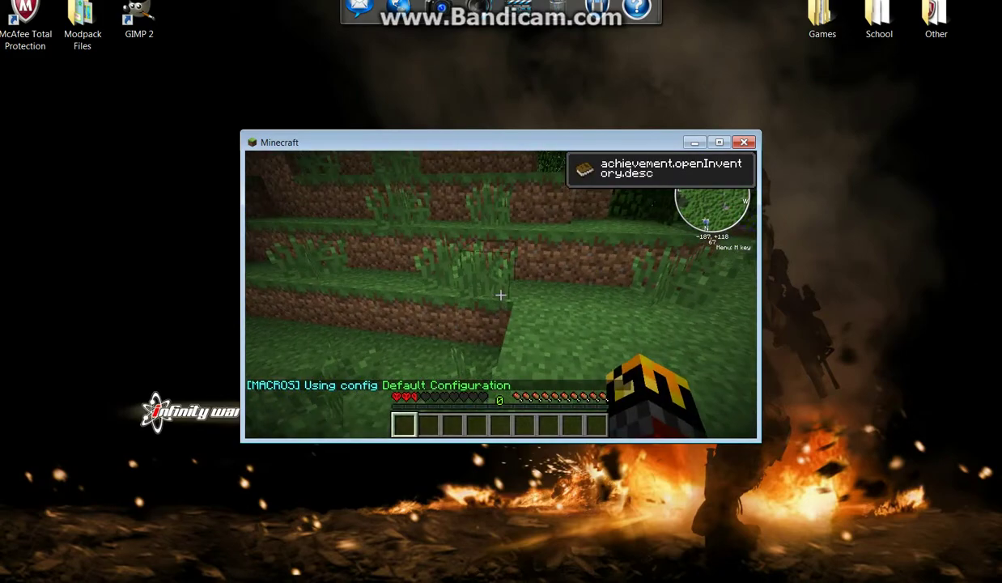
Step: Turn on the flying mod, rise above the trees and briefly check the inventory
{"action": "key", "text": "f"}
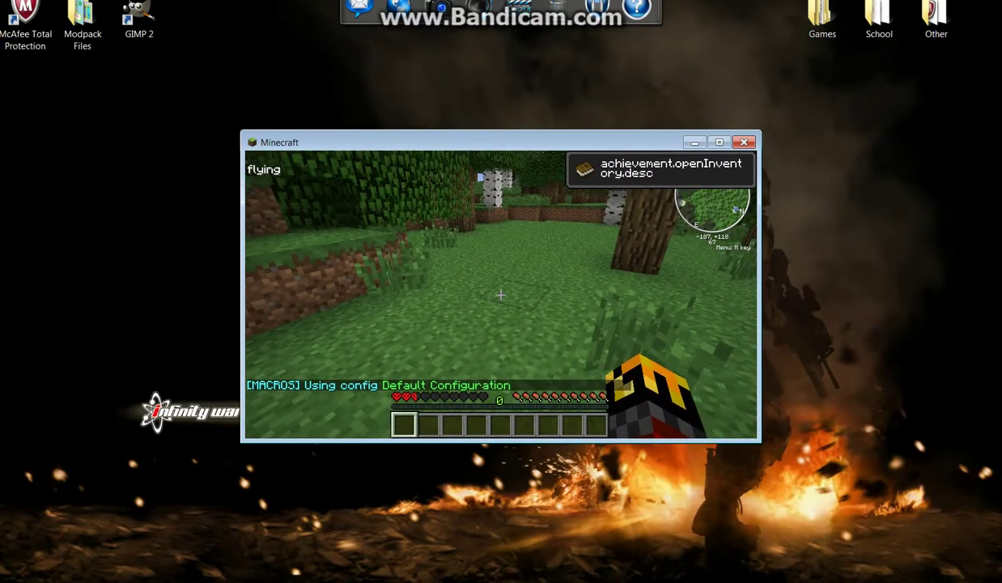
{"action": "key", "text": "space"}
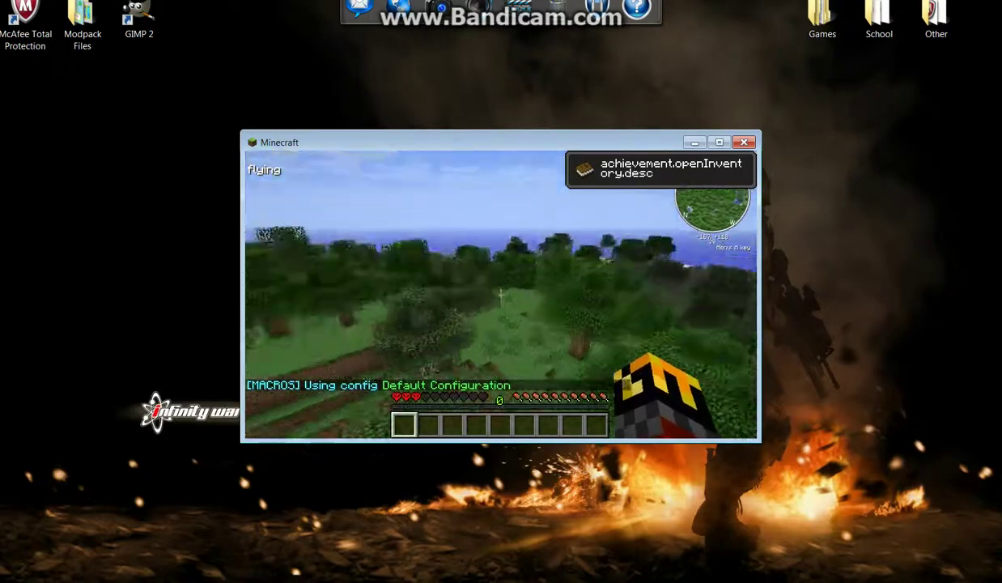
{"action": "key", "text": "e"}
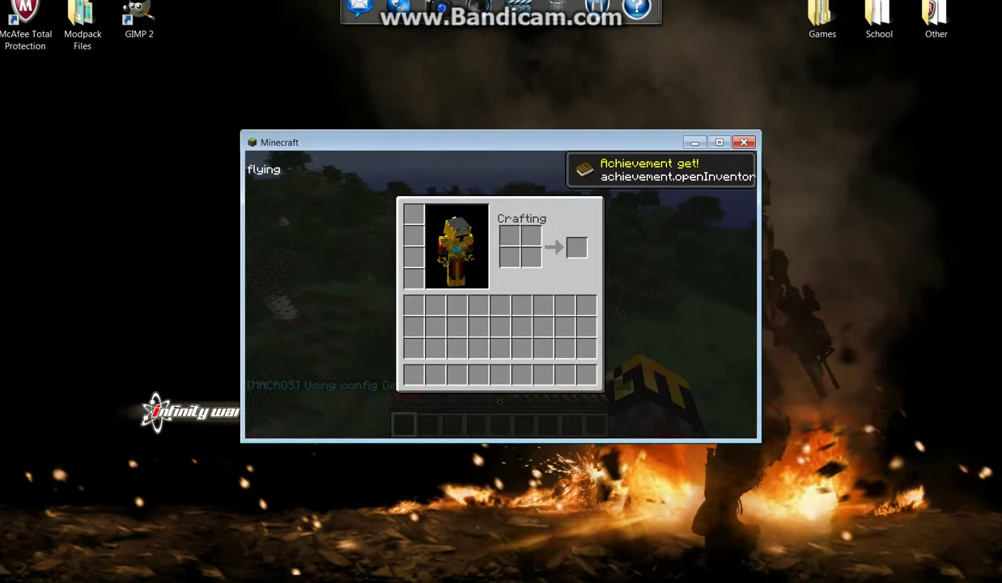
{"action": "key", "text": "e"}
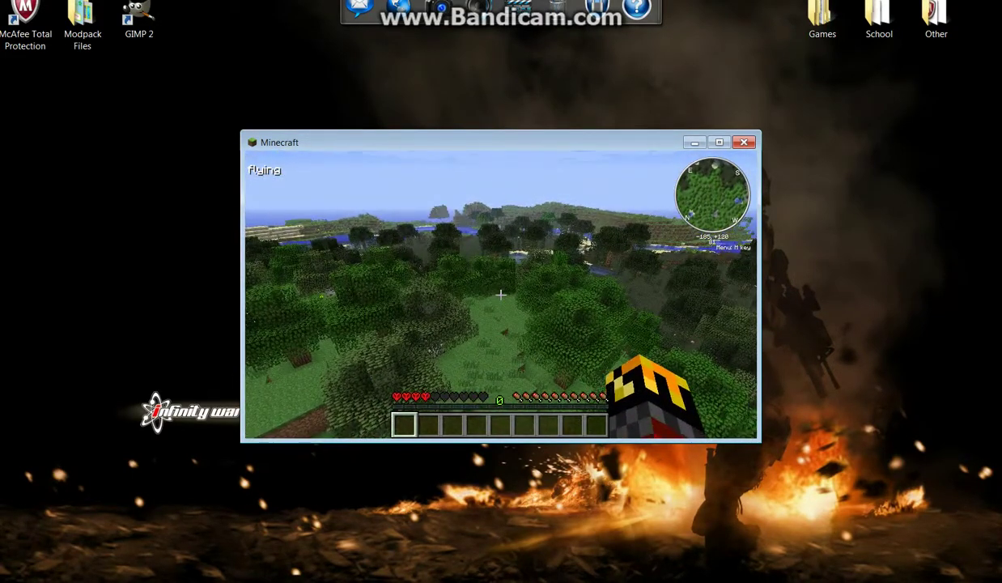
Step: Switch the texture pack to Neolain Main pack.zip from the paused game
{"action": "key", "text": "Escape"}
{"action": "left_click", "coordinate": [440, 330]}
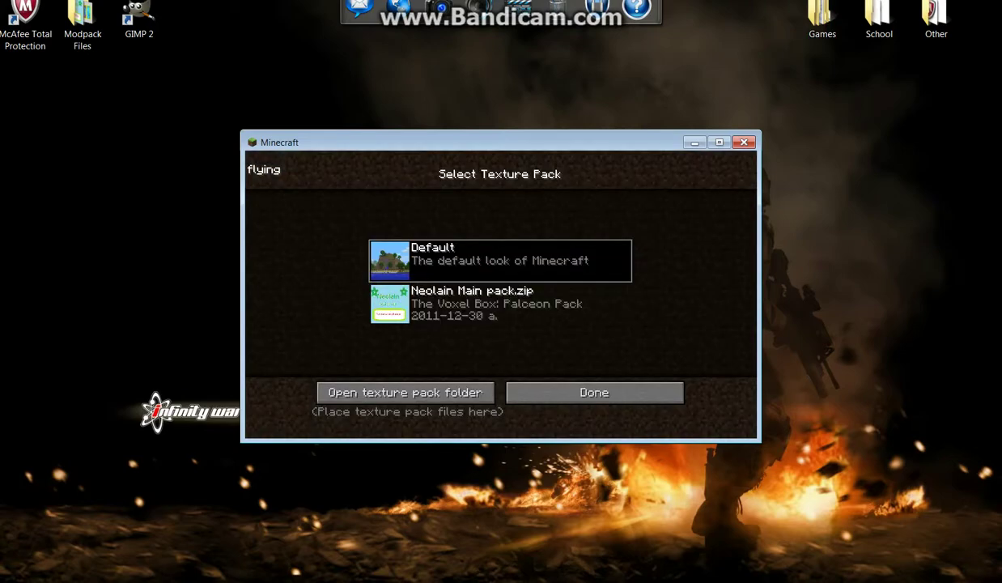
{"action": "left_click", "coordinate": [499, 304]}
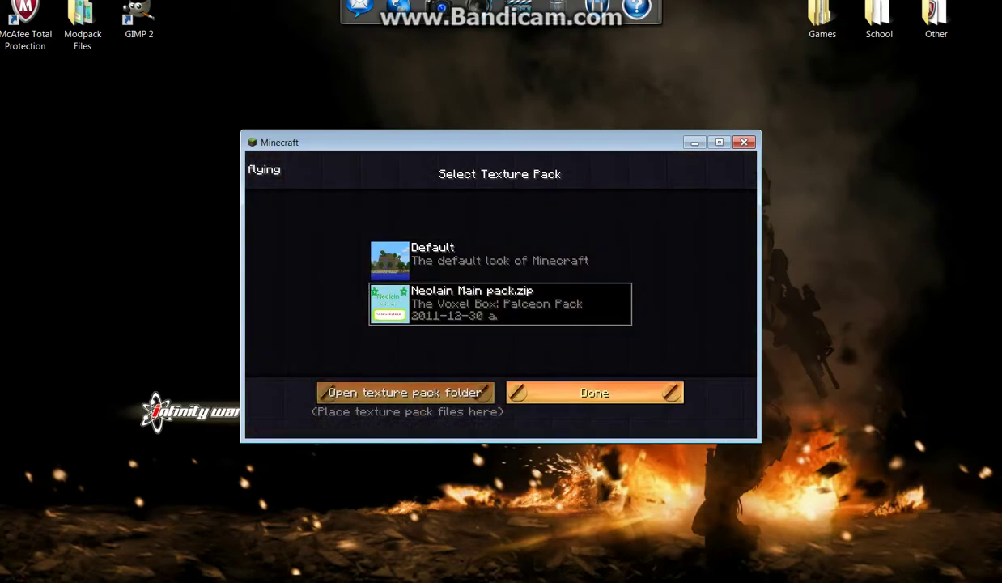
{"action": "left_click", "coordinate": [595, 393]}
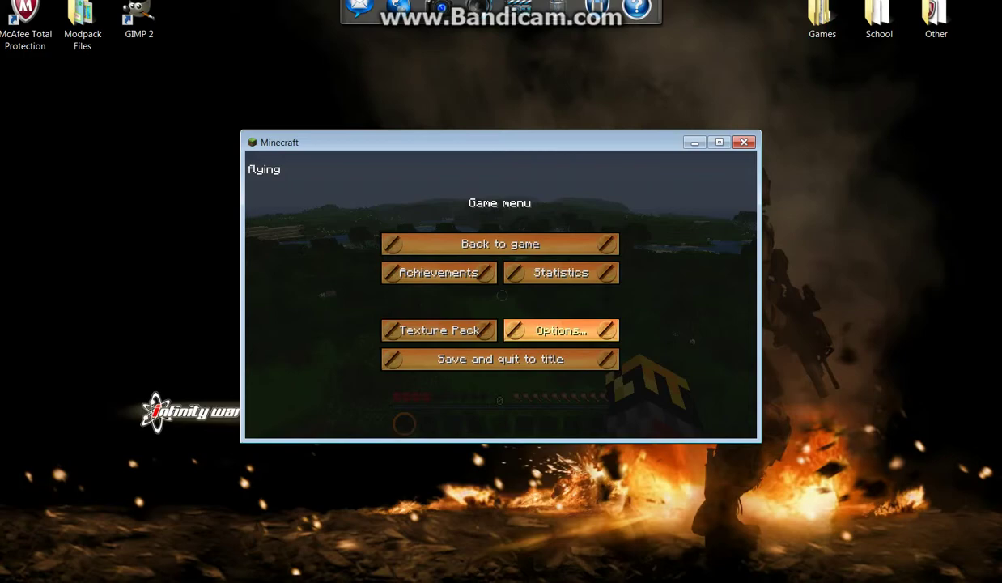
Step: Review the pages of key bindings in the game's controls options and return to the game menu
{"action": "left_click", "coordinate": [561, 330]}
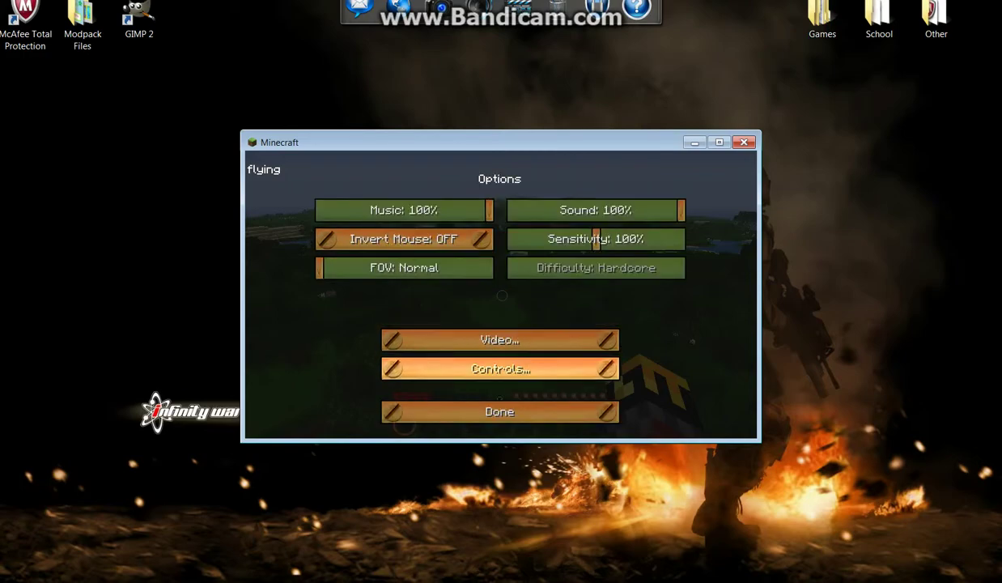
{"action": "left_click", "coordinate": [548, 362]}
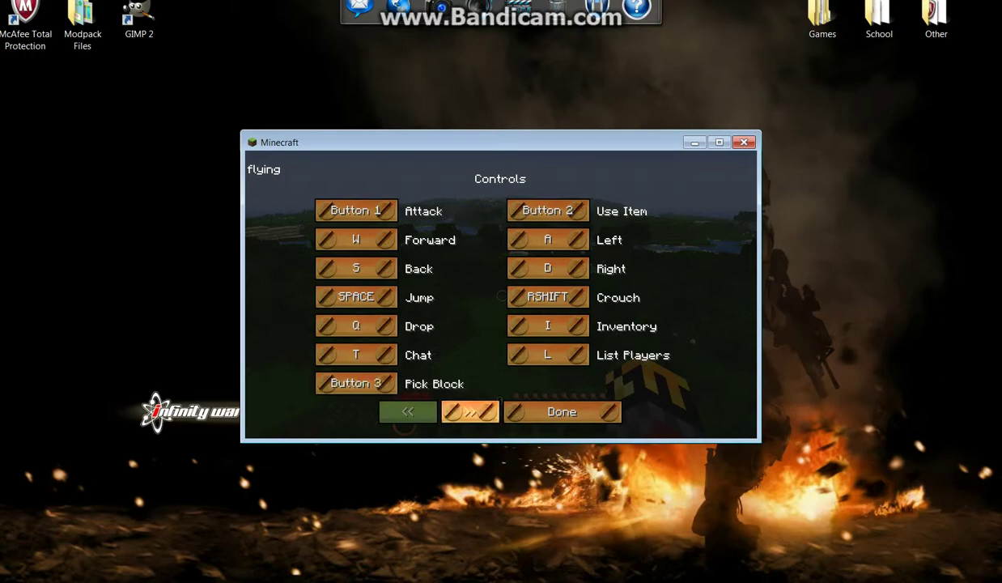
{"action": "left_click", "coordinate": [469, 411]}
{"action": "left_click", "coordinate": [407, 411]}
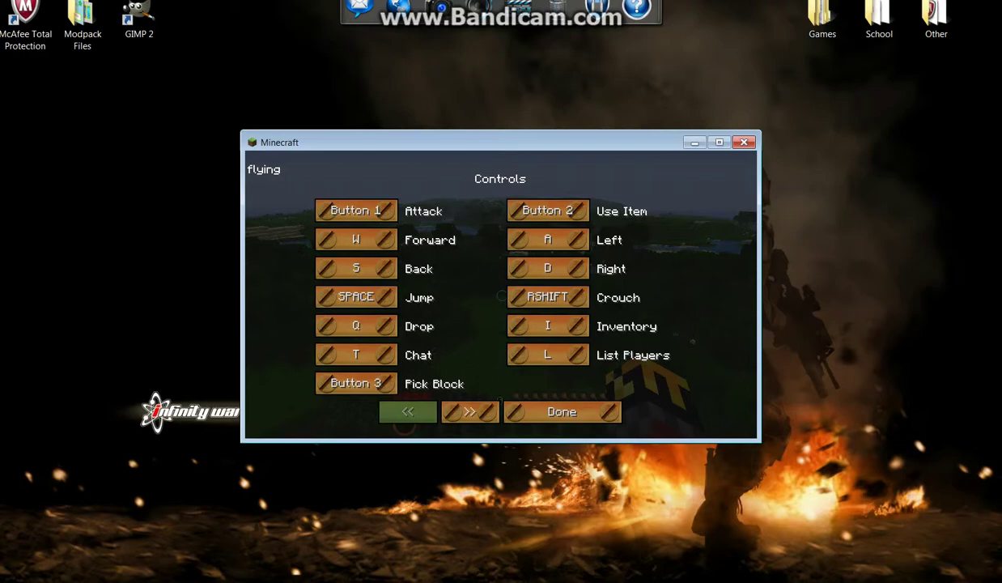
{"action": "left_click", "coordinate": [562, 412]}
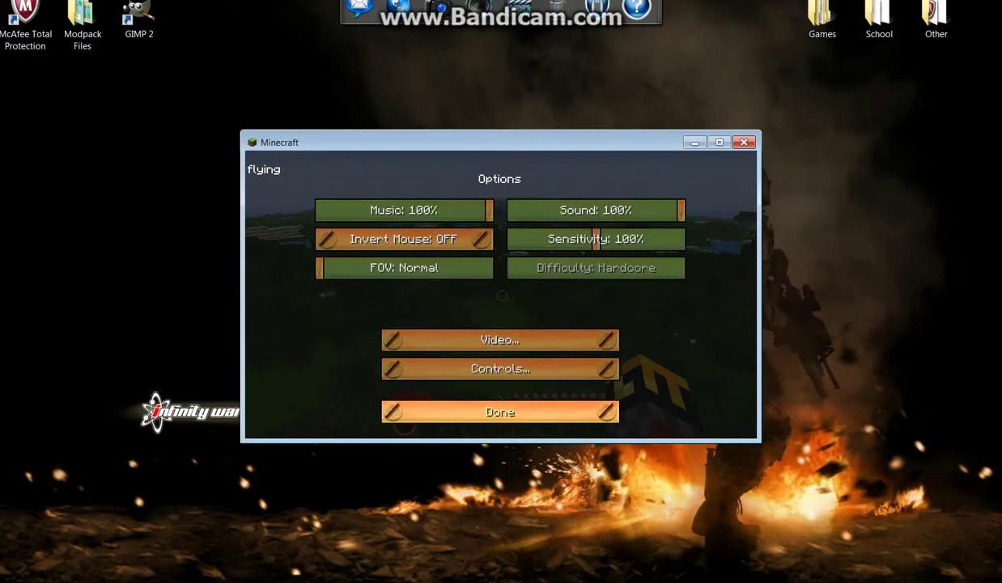
{"action": "left_click", "coordinate": [501, 410]}
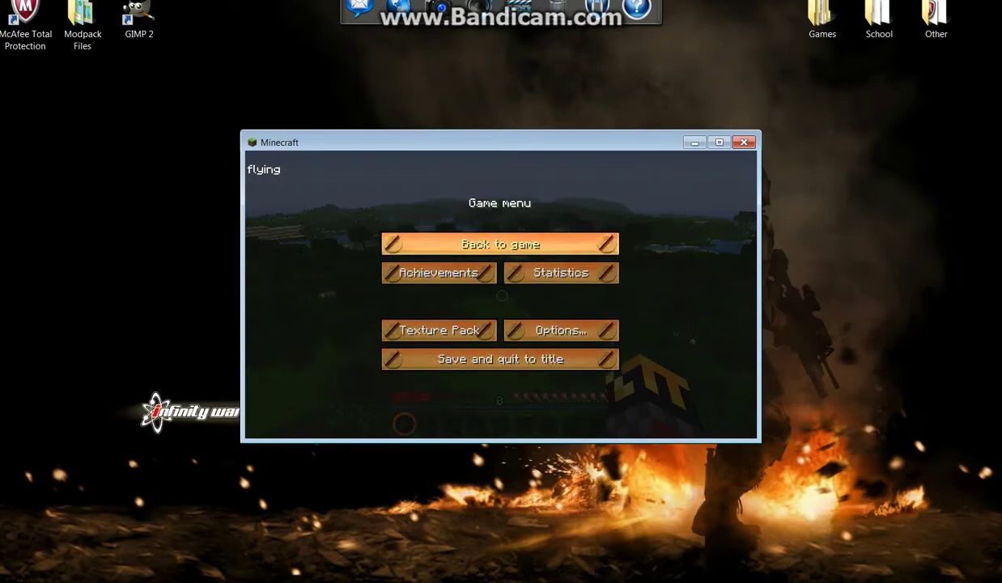
Step: Rebind Crouch to LSHIFT, set it back to RSHIFT and return to the game menu
{"action": "left_click", "coordinate": [551, 329]}
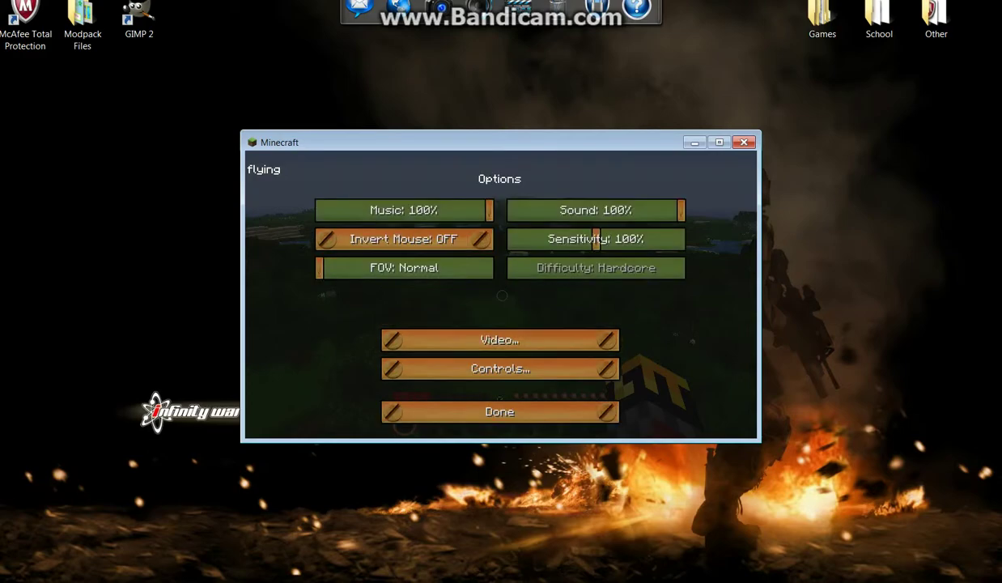
{"action": "left_click", "coordinate": [548, 357]}
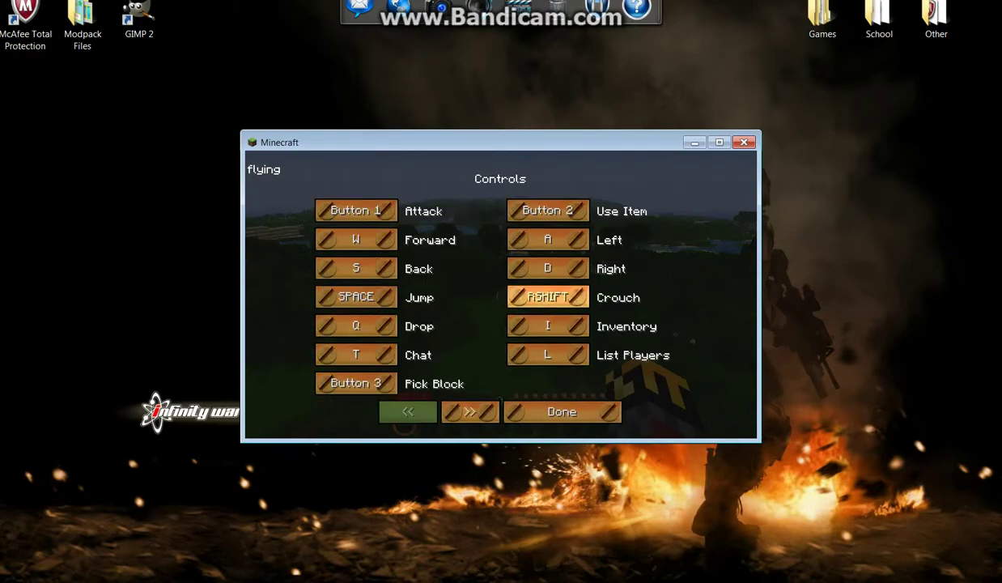
{"action": "left_click", "coordinate": [548, 297]}
{"action": "key", "text": "Shift_L"}
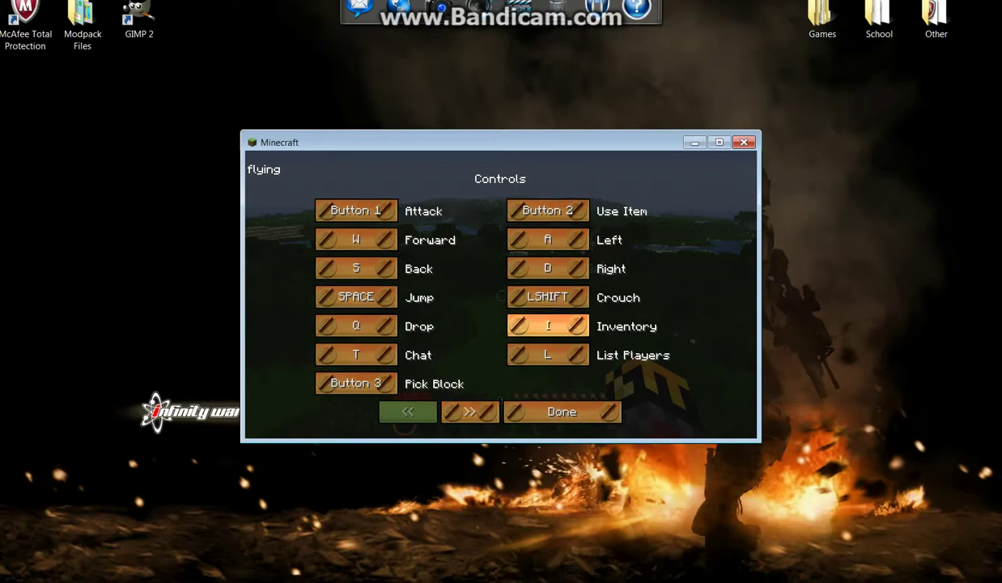
{"action": "left_click", "coordinate": [548, 297]}
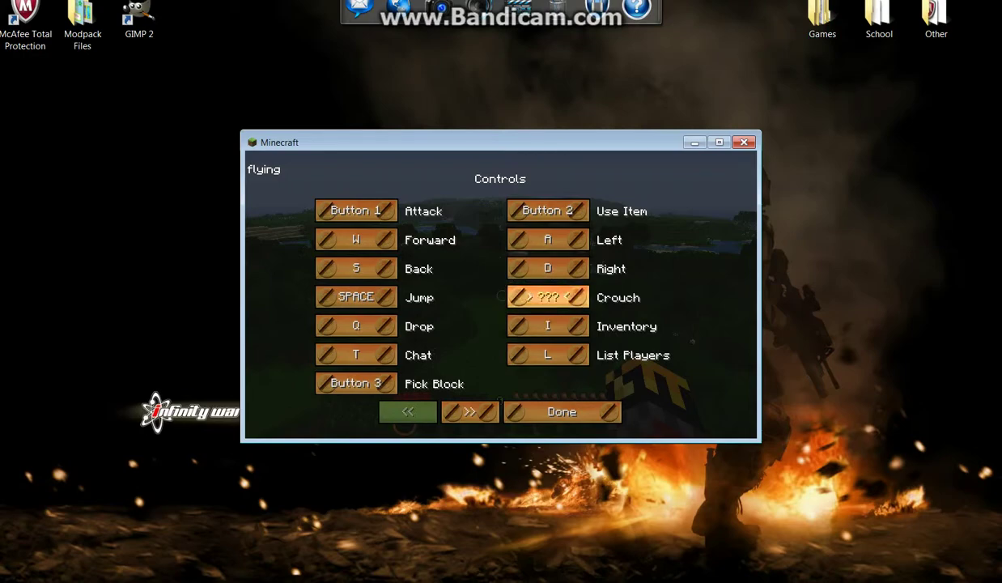
{"action": "key", "text": "Shift_R"}
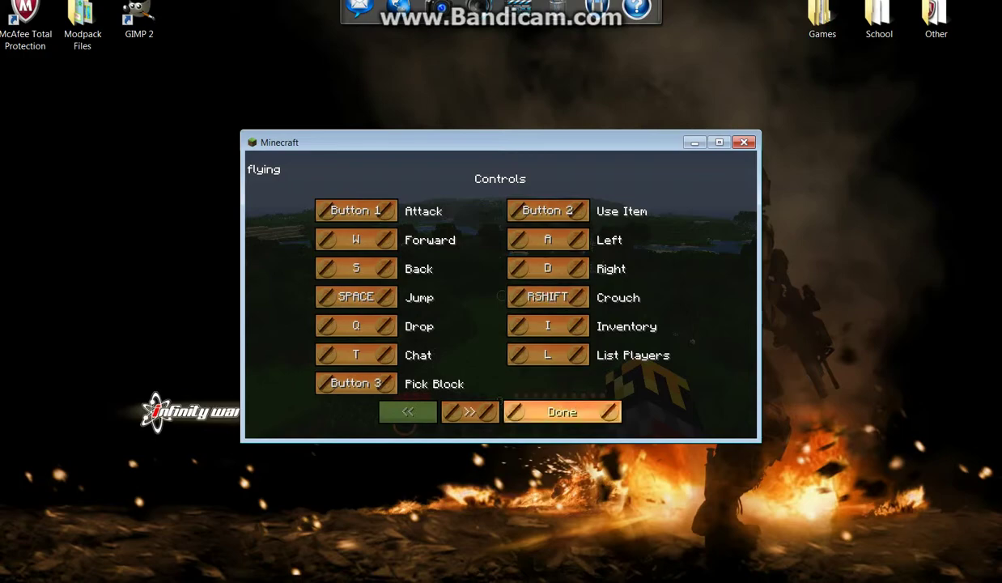
{"action": "left_click", "coordinate": [562, 411]}
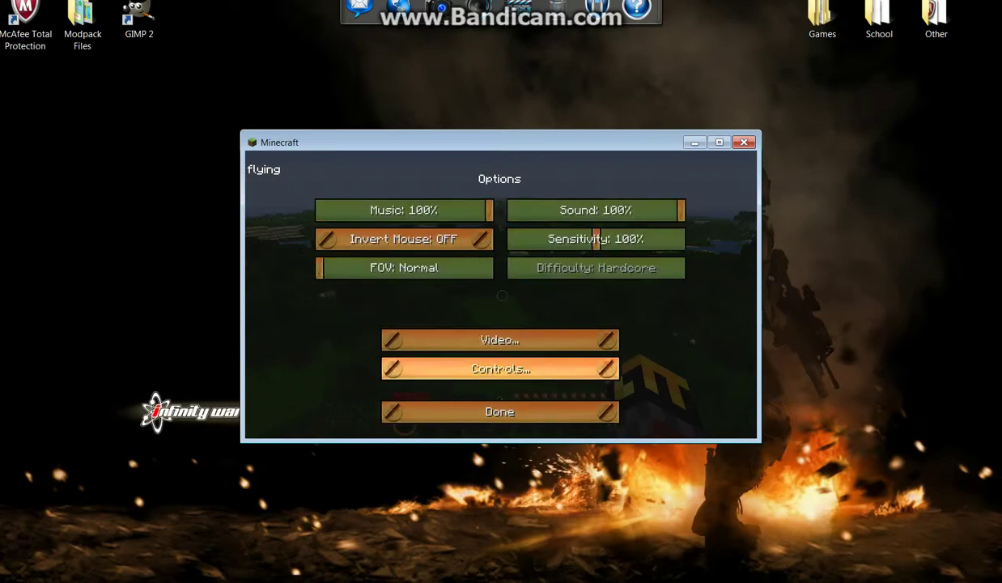
{"action": "left_click", "coordinate": [500, 412]}
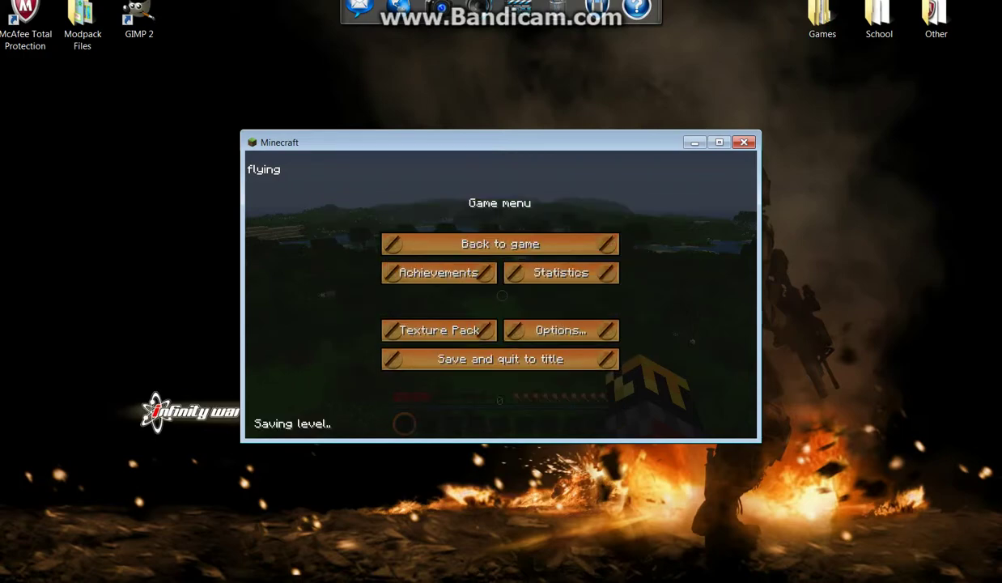
Step: Resume the game and fly over the forest, using the zoom mod to view the distant hills
{"action": "left_click", "coordinate": [501, 241]}
{"action": "key", "text": "w"}
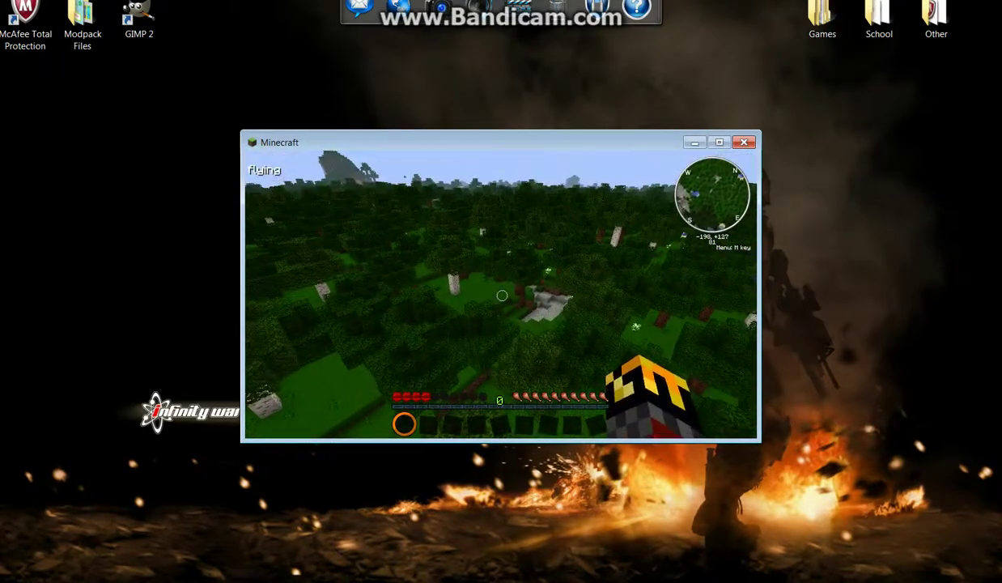
{"action": "key", "text": "ctrl"}
{"action": "mouse_move", "coordinate": [502, 295]}
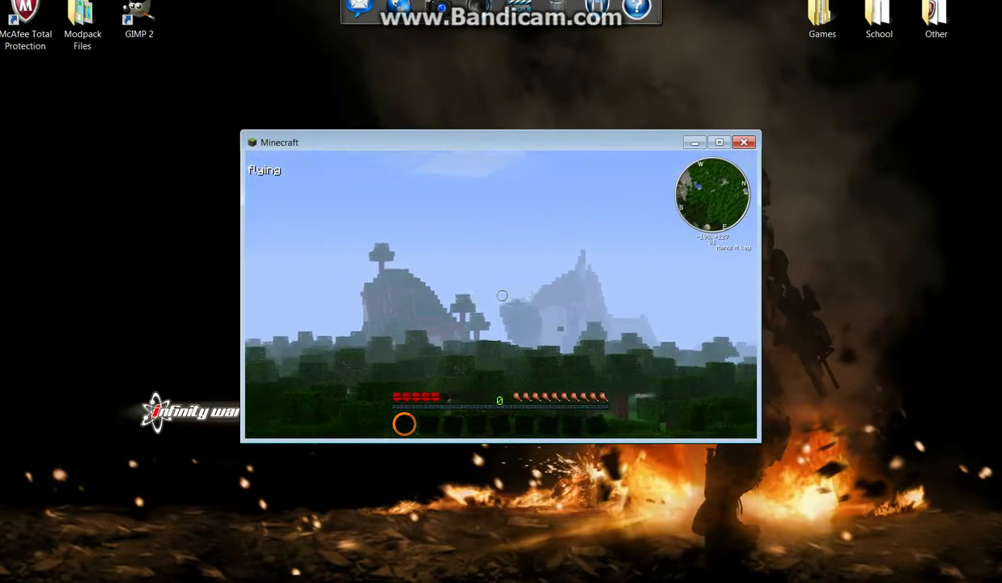
{"action": "scroll", "coordinate": [502, 295], "scroll_direction": "down", "scroll_amount": 1}
{"action": "key", "text": "w"}
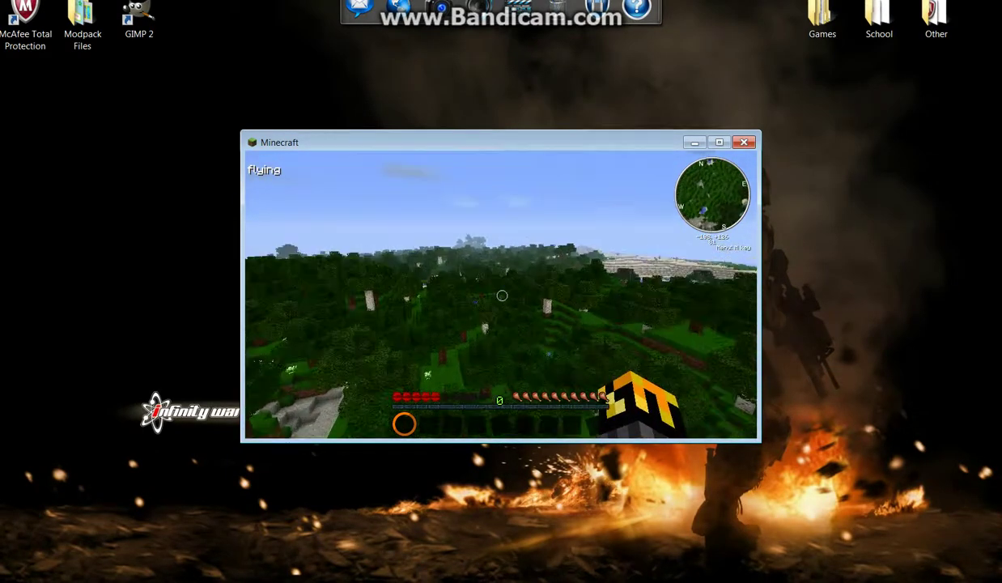